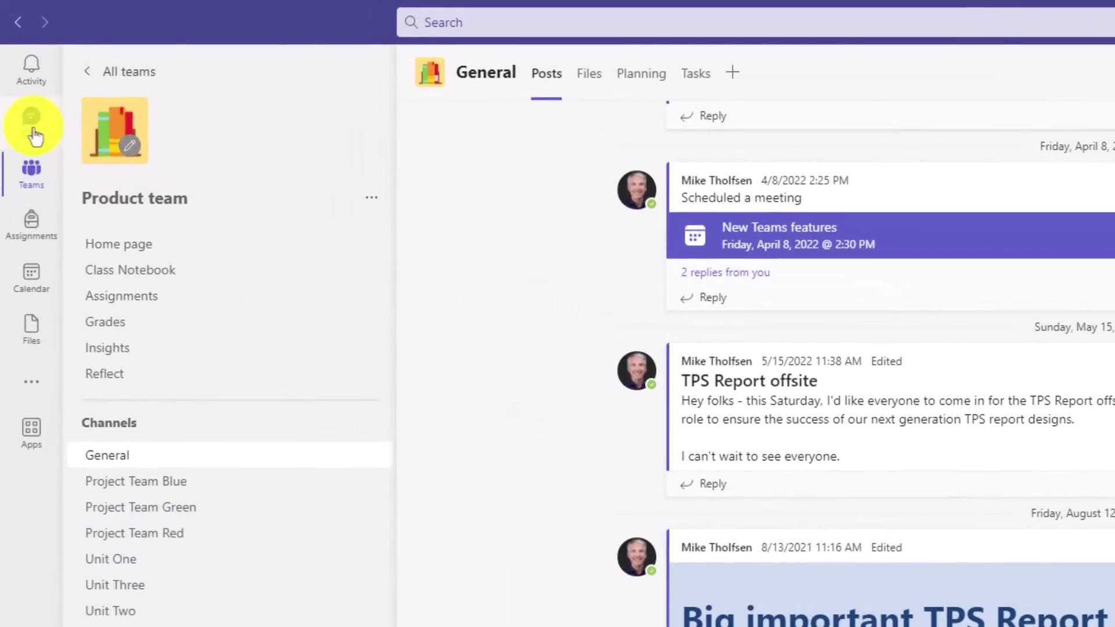
# Step: Permanently delete the one-to-one chat with the colleague from the chat list
pyautogui.click(33, 131)
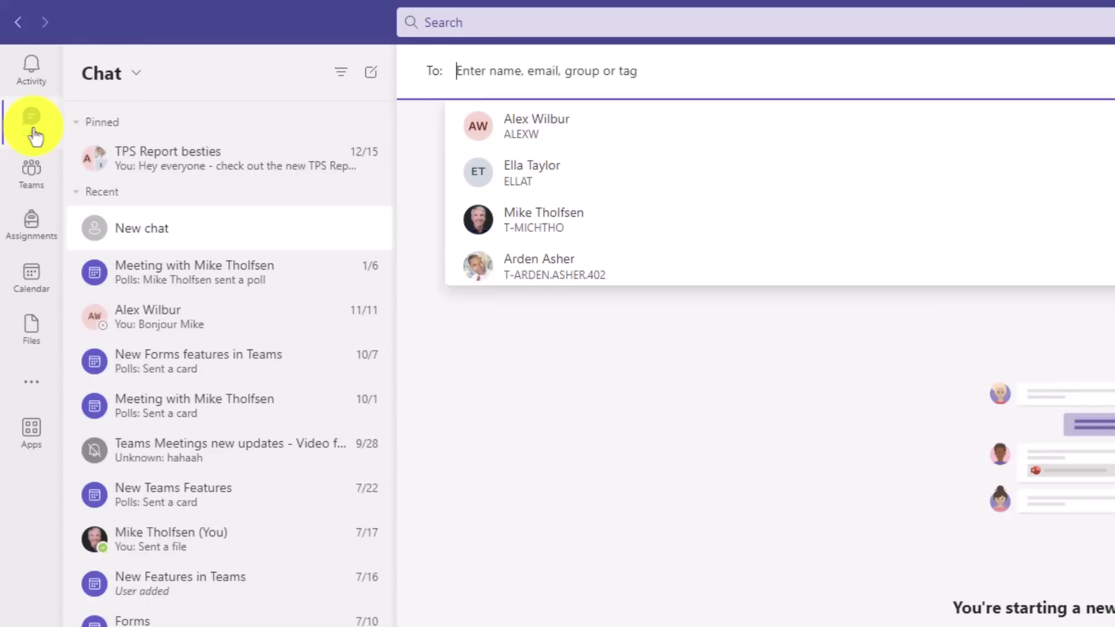
pyautogui.click(226, 317)
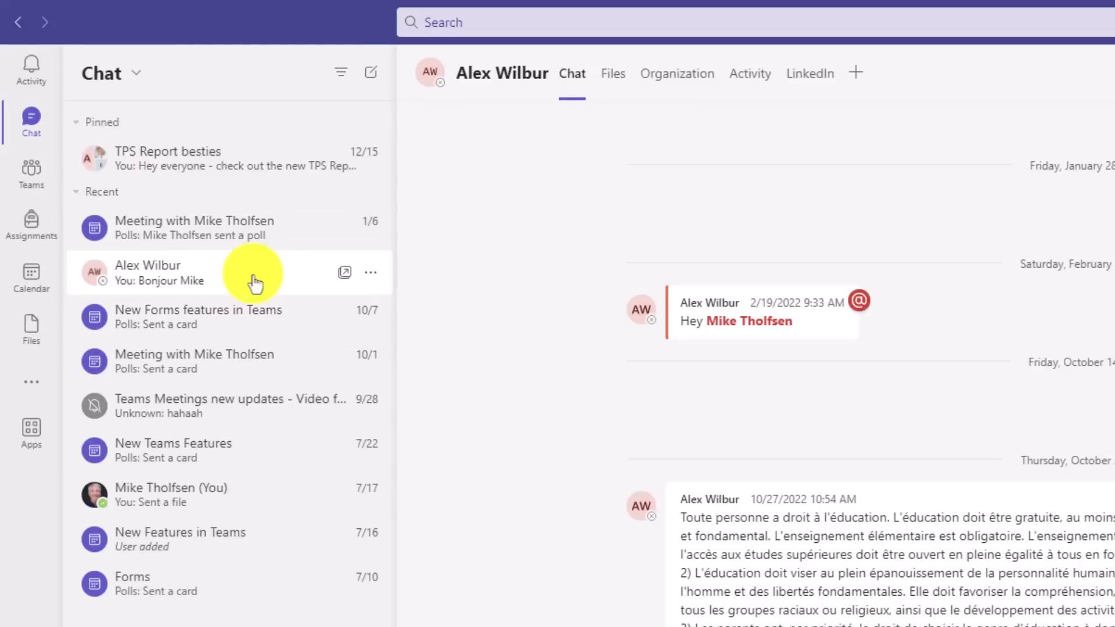
pyautogui.click(370, 272)
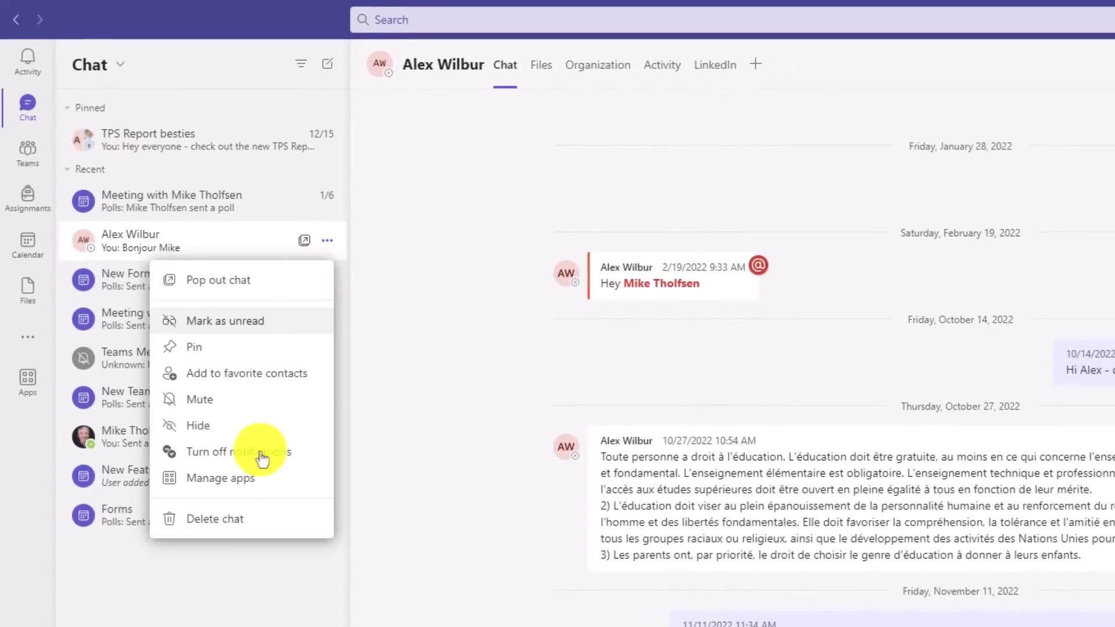
pyautogui.click(228, 523)
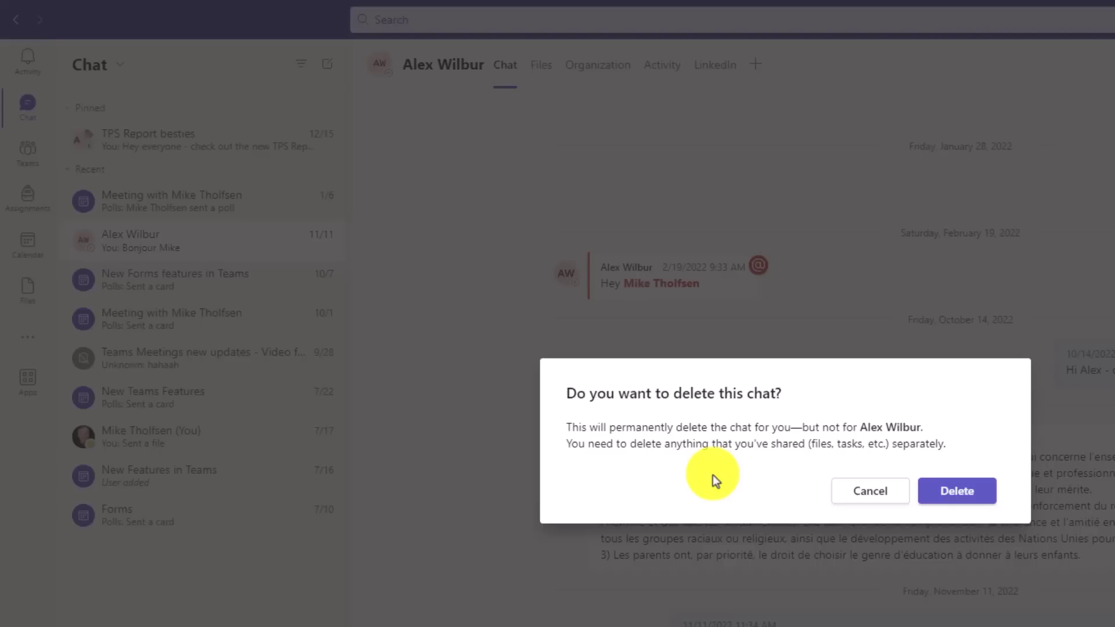
pyautogui.click(948, 494)
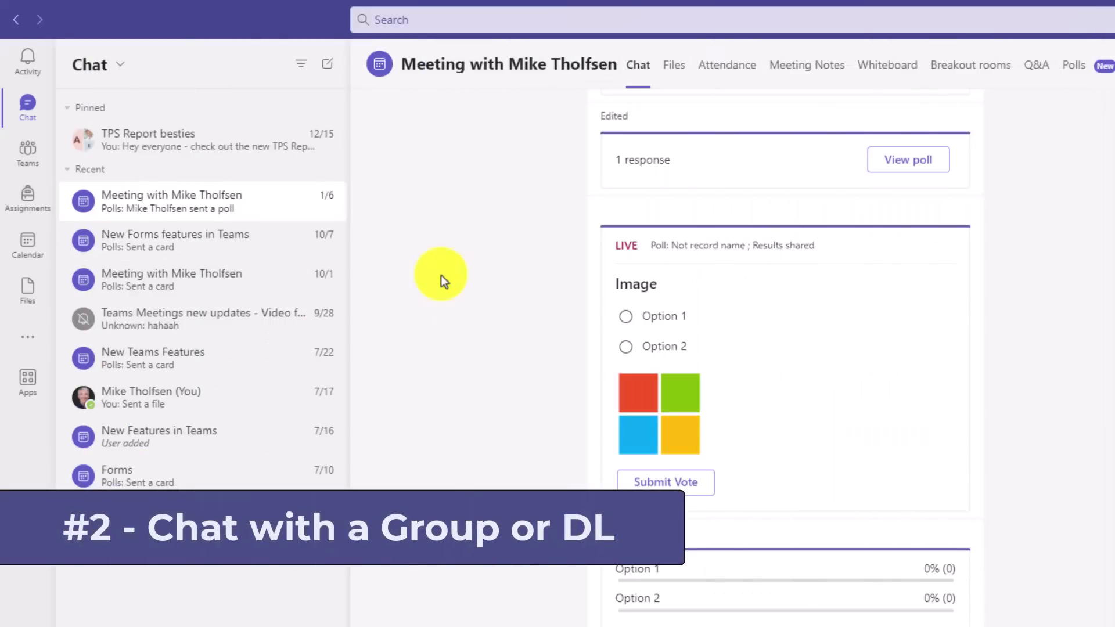
# Step: Start a new chat addressed to the Contoso 8th Grade Students group, found by searching 'contoso'
pyautogui.click(327, 66)
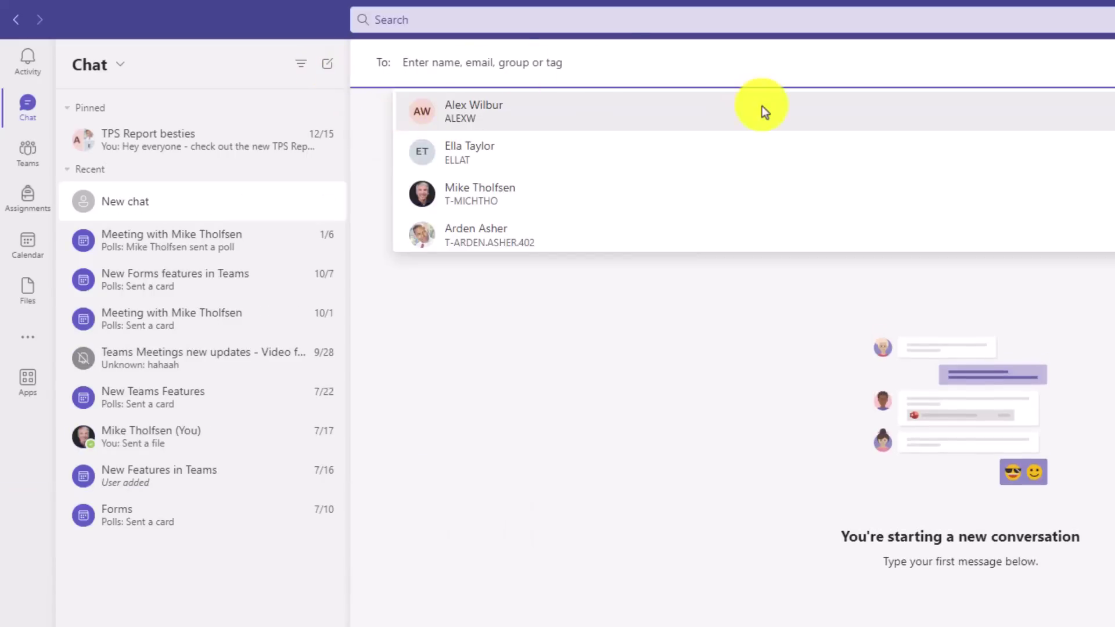
pyautogui.write('contoso')
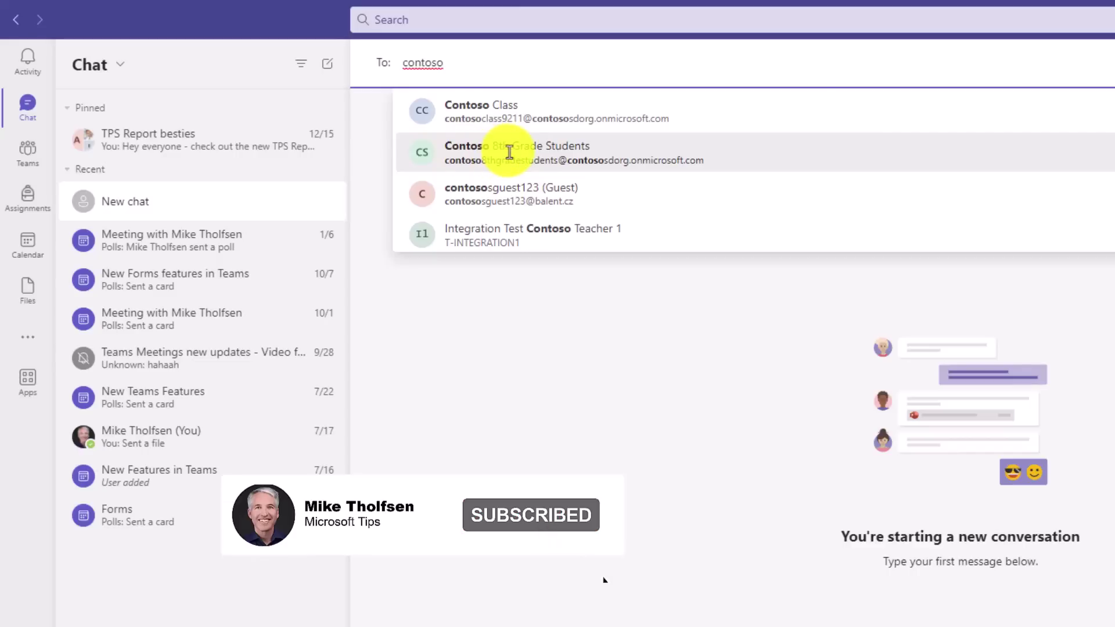
pyautogui.click(589, 146)
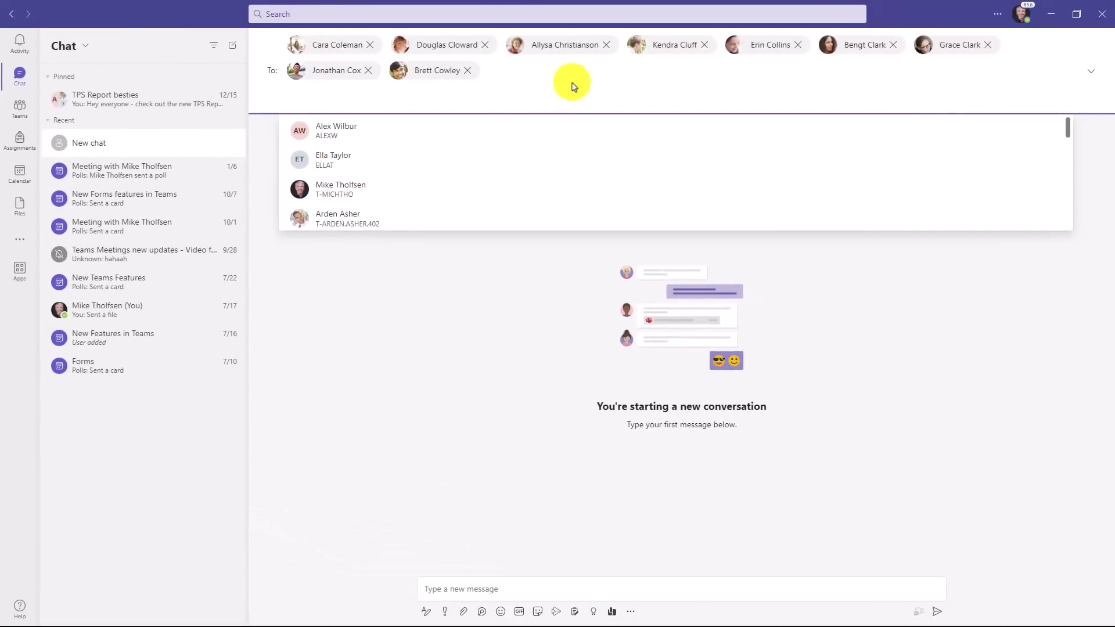
pyautogui.click(554, 586)
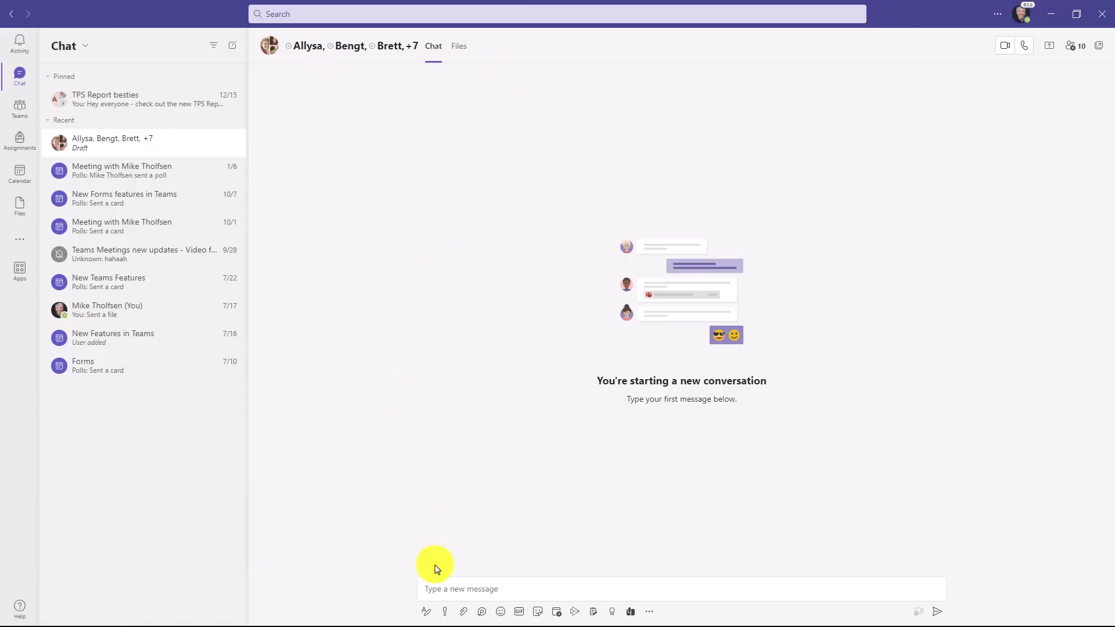
# Step: Use @ in the message box to search for a colleague and add them to the group chat
pyautogui.click(508, 589)
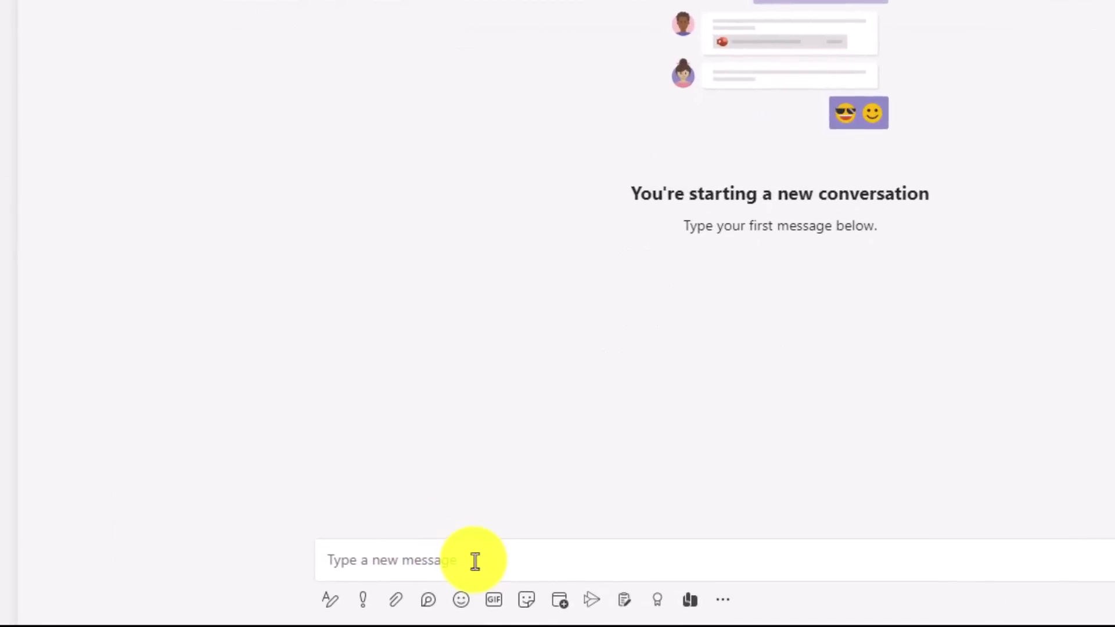
pyautogui.write('@')
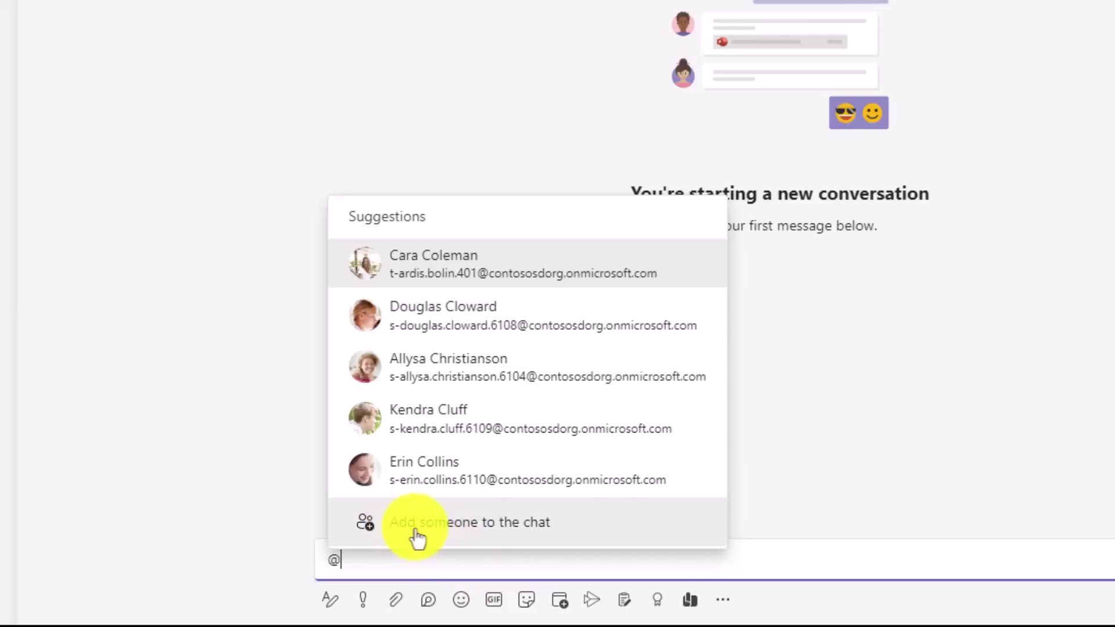
pyautogui.click(494, 522)
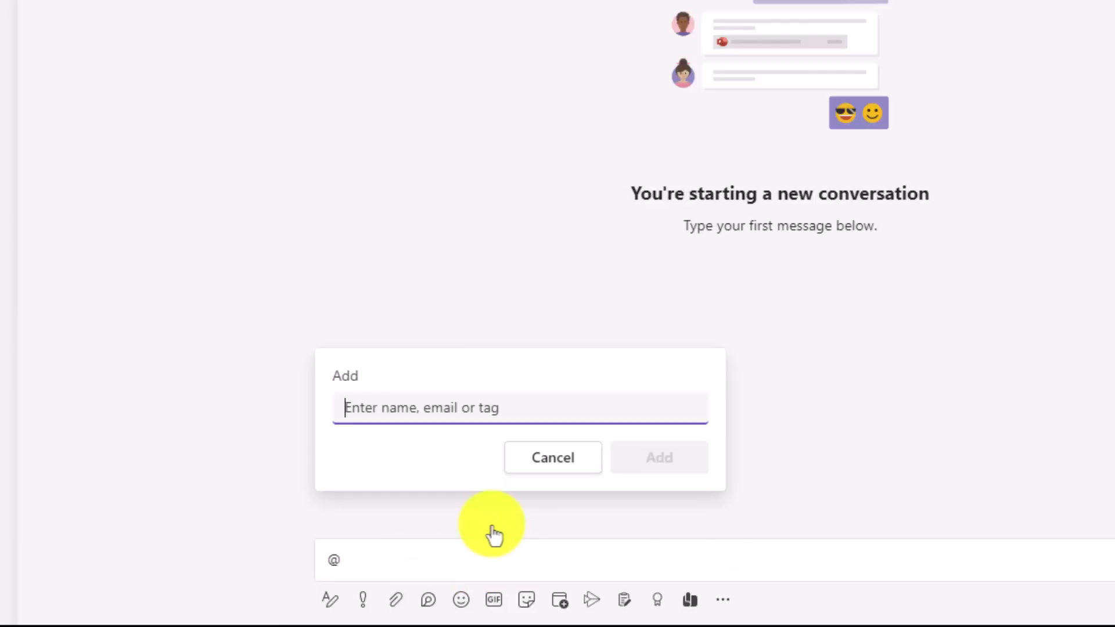
pyautogui.write('alex w')
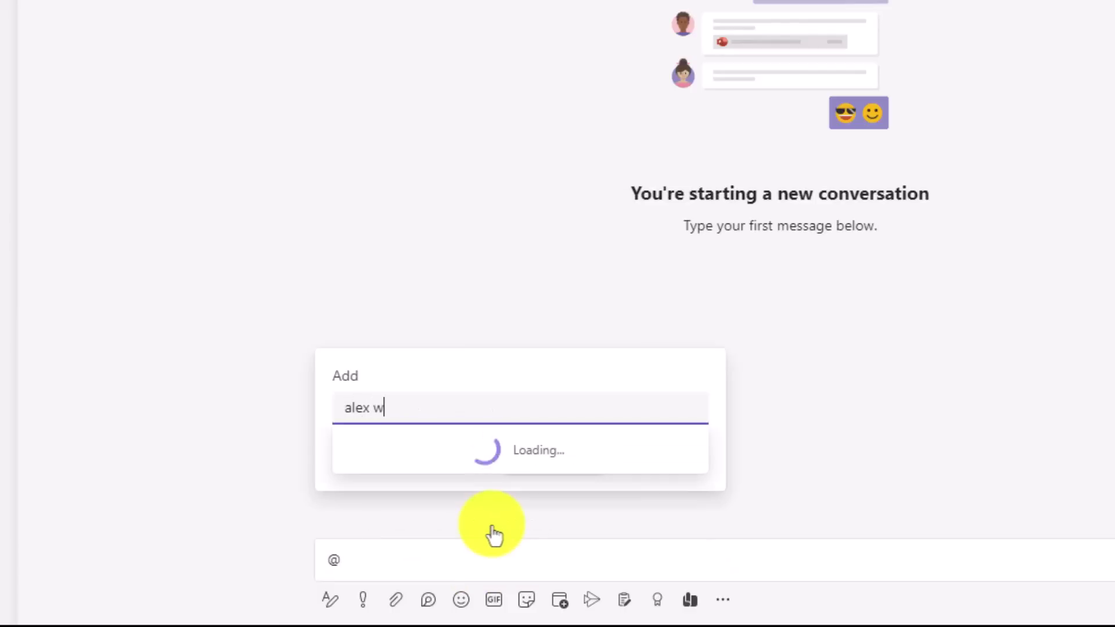
pyautogui.write('ilbur')
pyautogui.click(431, 460)
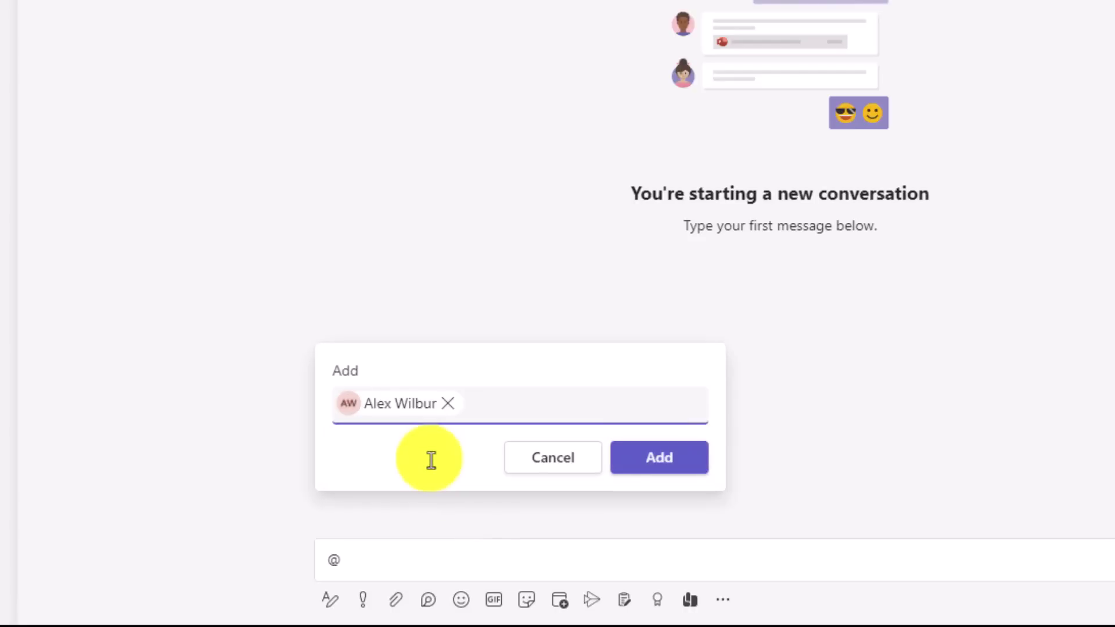
pyautogui.click(639, 462)
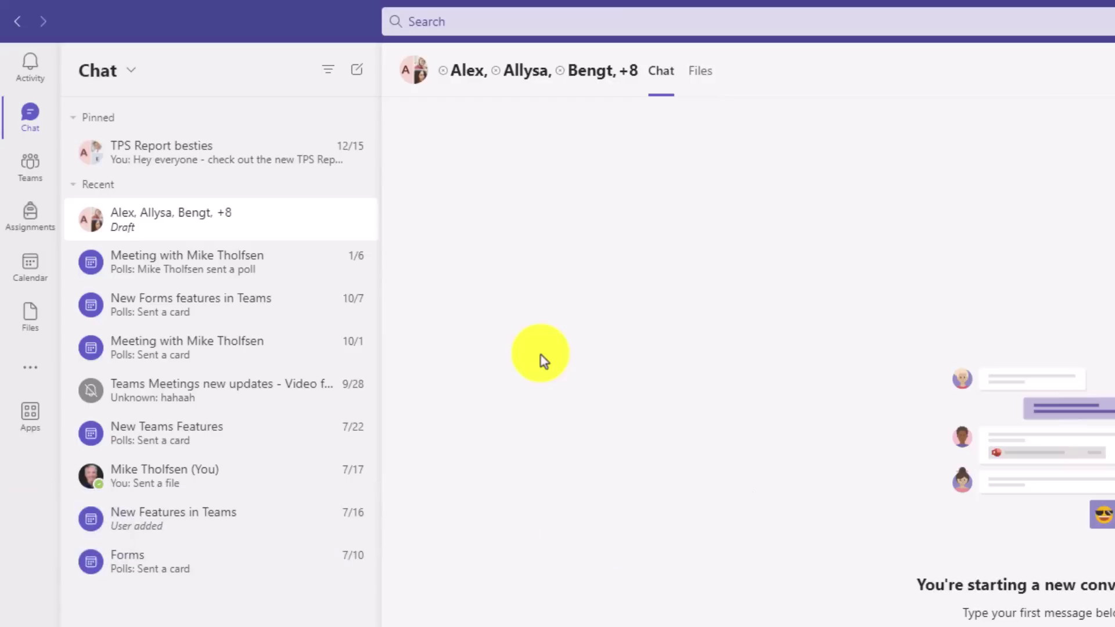
# Step: Start another new chat with a suggested contact as the recipient
pyautogui.click(357, 72)
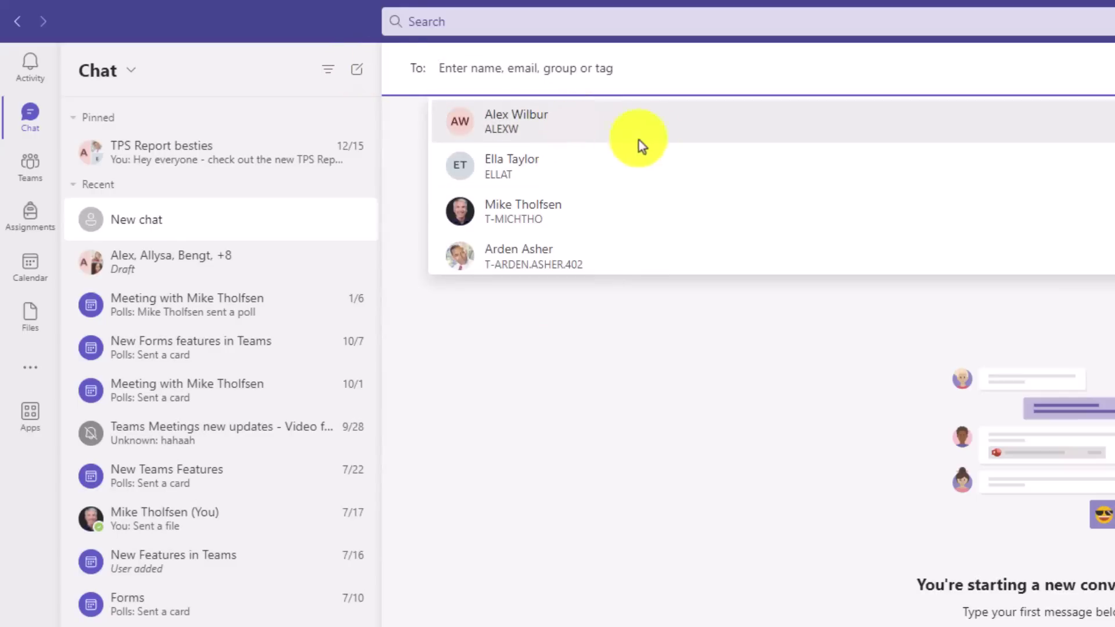
pyautogui.click(615, 162)
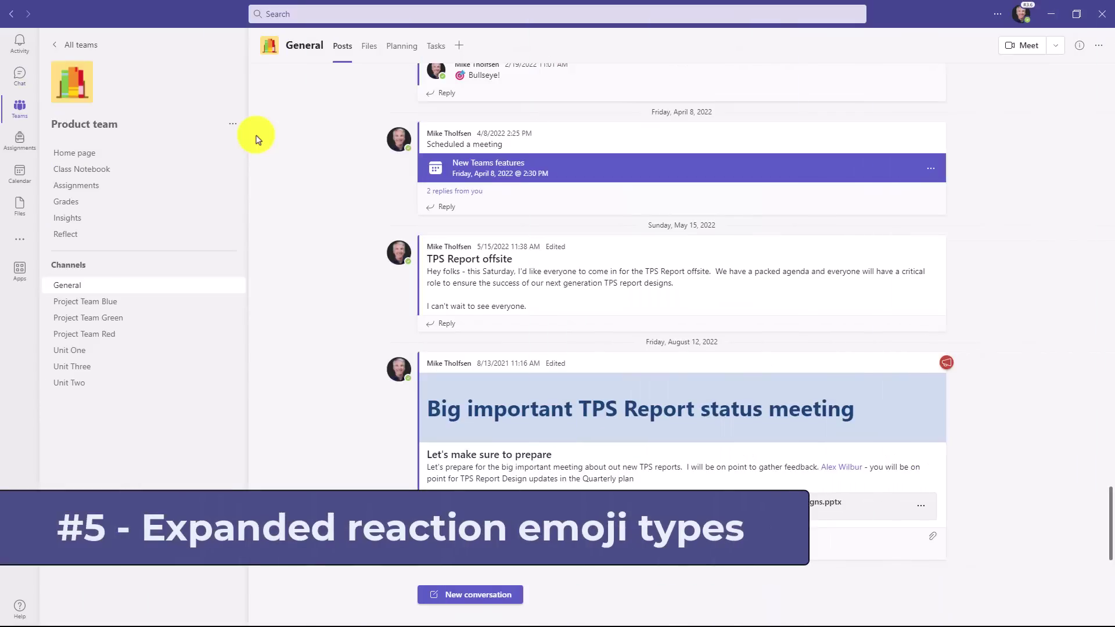
# Step: React to the Big important TPS Report status meeting post with the 💯 emoji
pyautogui.moveTo(505, 241)
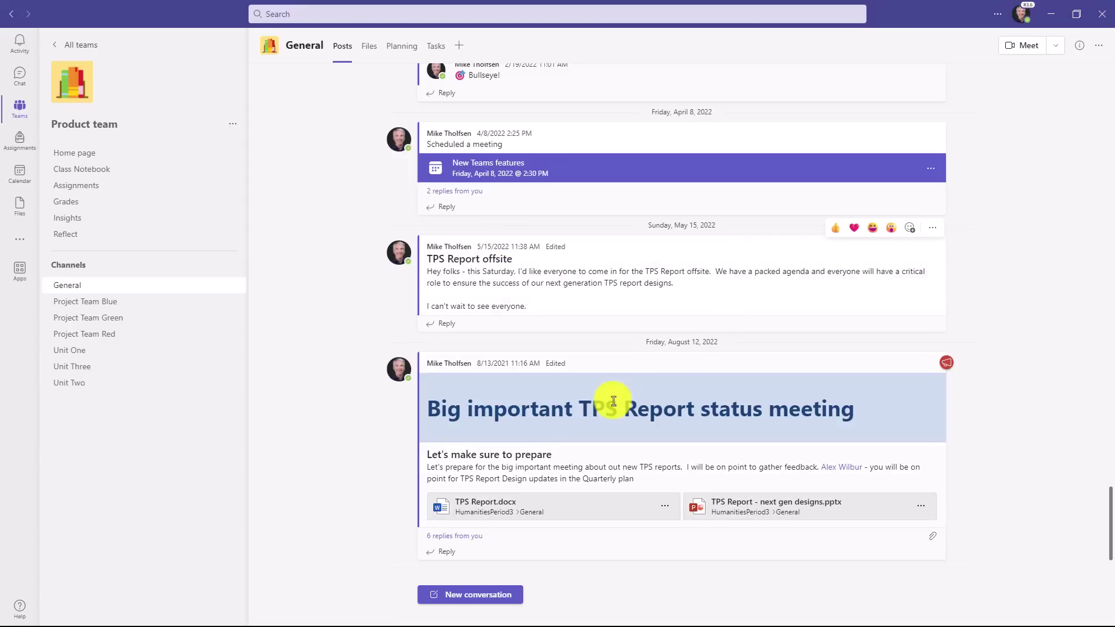
pyautogui.moveTo(598, 408)
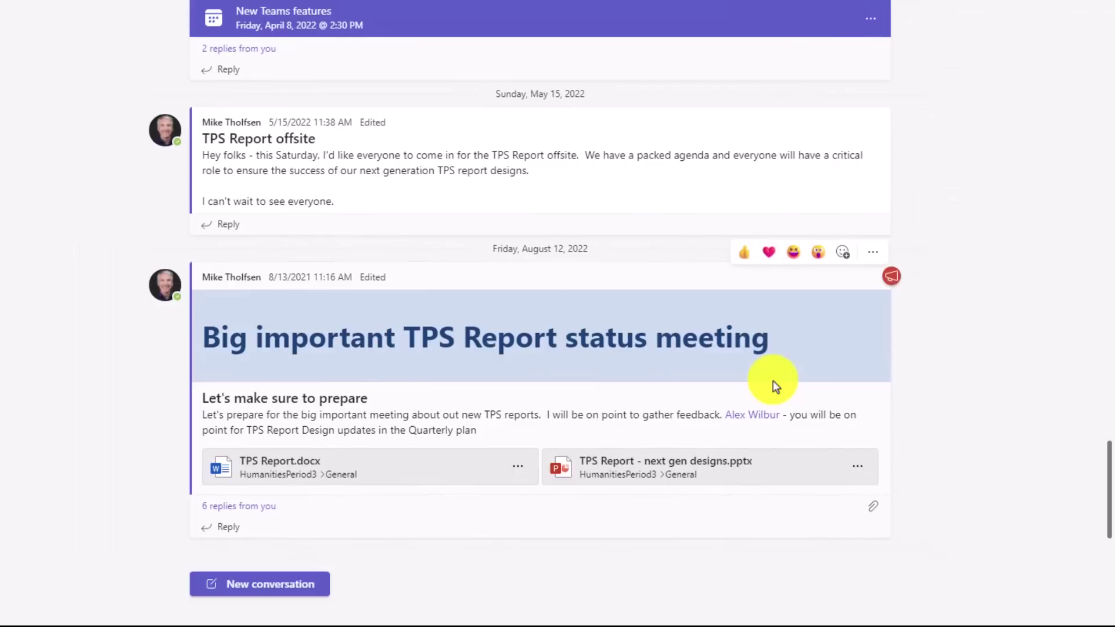
pyautogui.click(841, 254)
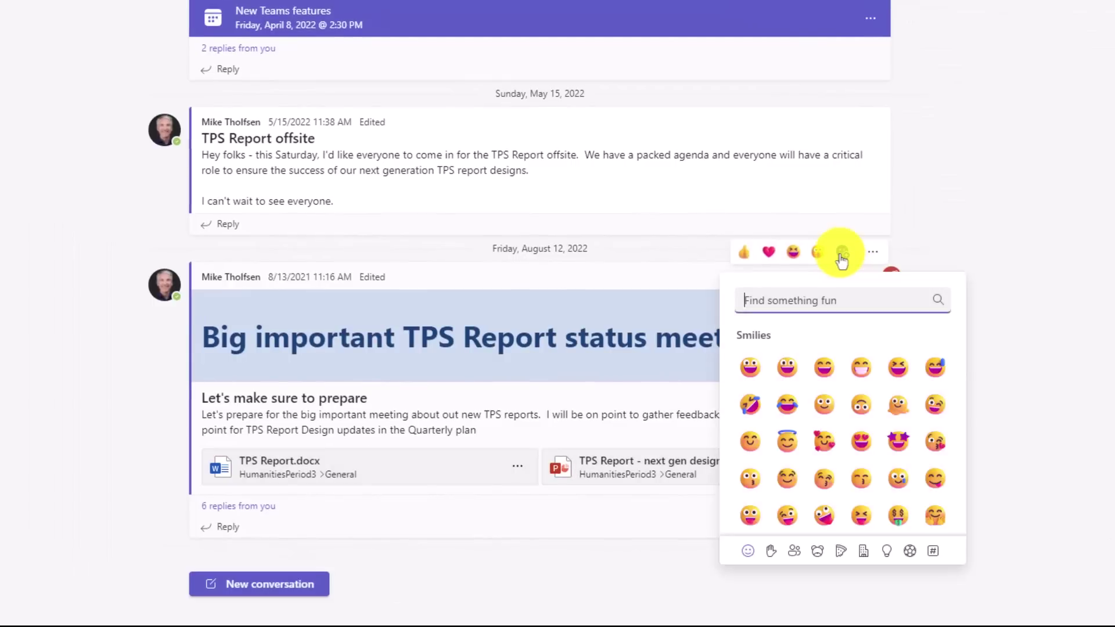
pyautogui.click(794, 550)
pyautogui.scroll(-3, 819, 488)
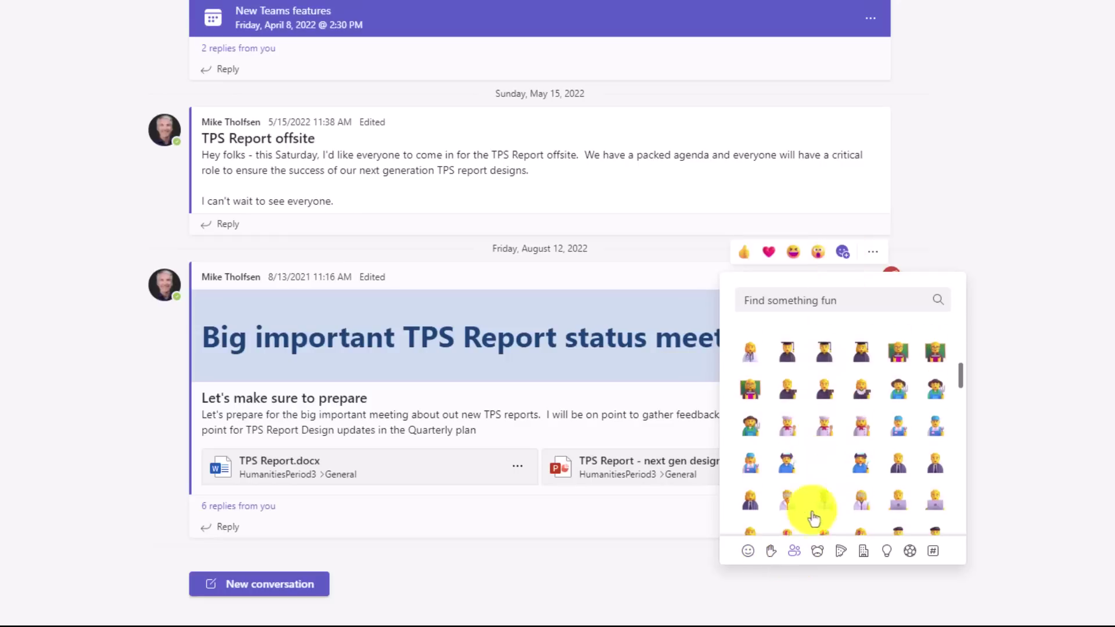
pyautogui.click(817, 551)
pyautogui.scroll(-5, 836, 476)
pyautogui.click(843, 550)
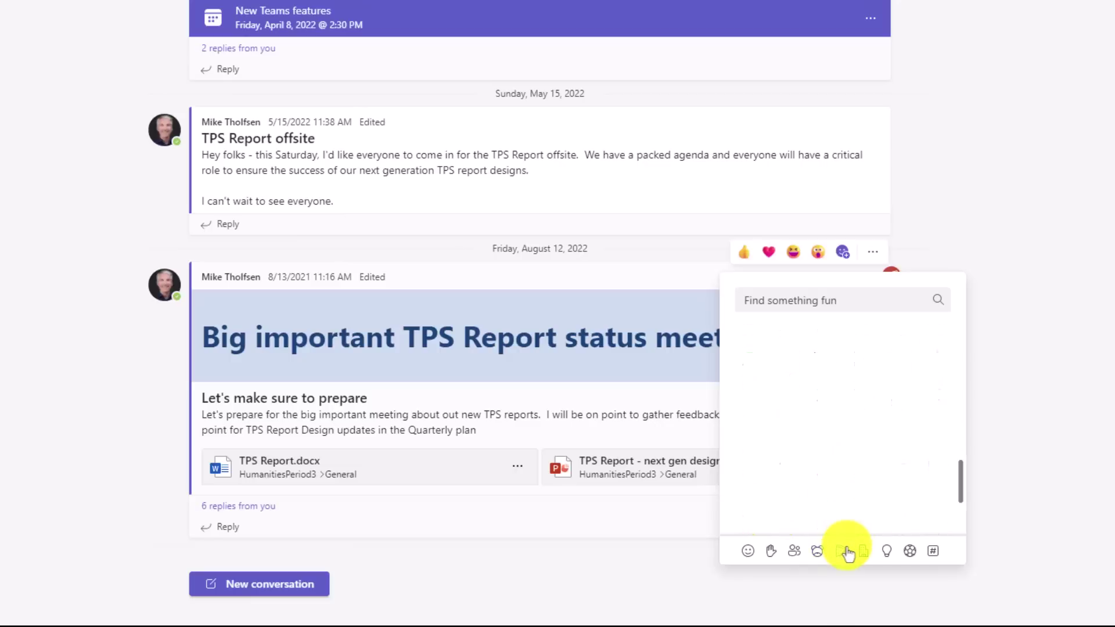
pyautogui.click(888, 555)
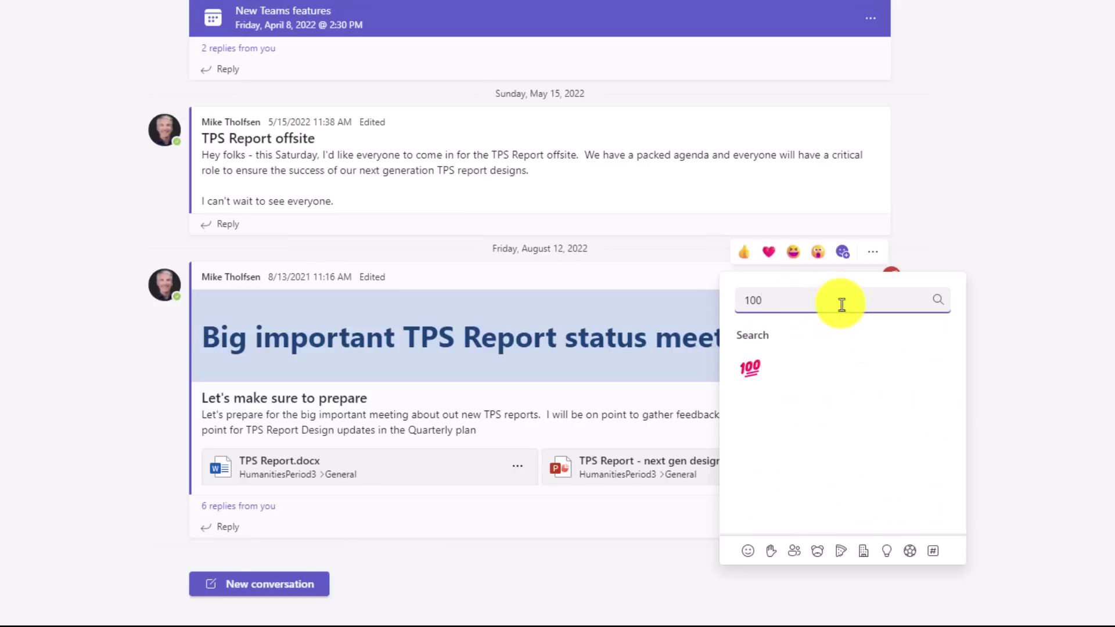
pyautogui.click(752, 369)
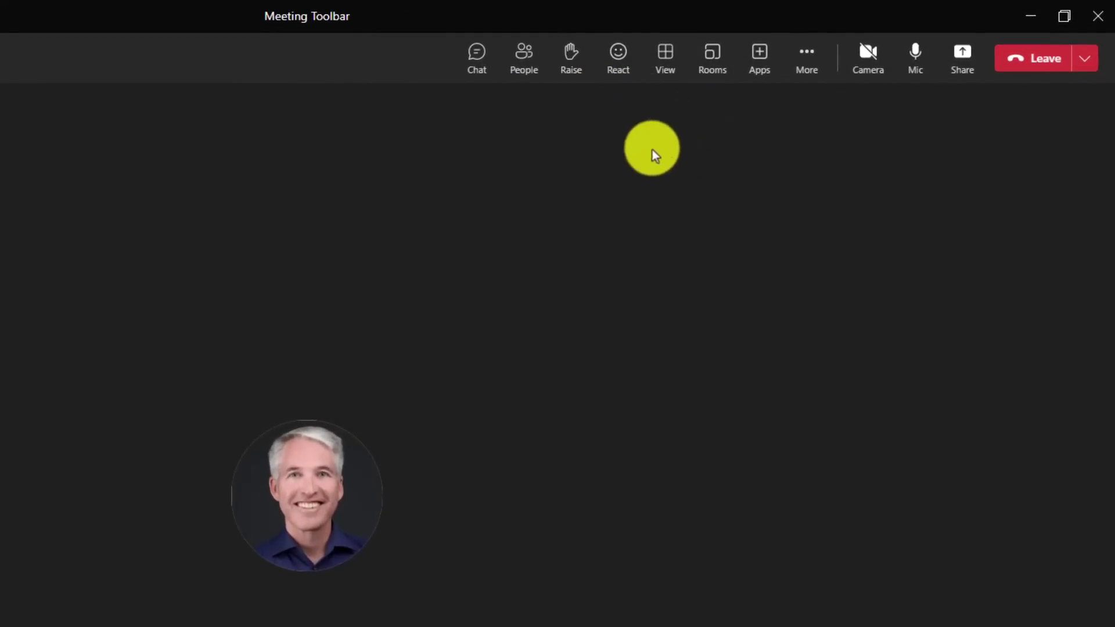
pyautogui.click(620, 61)
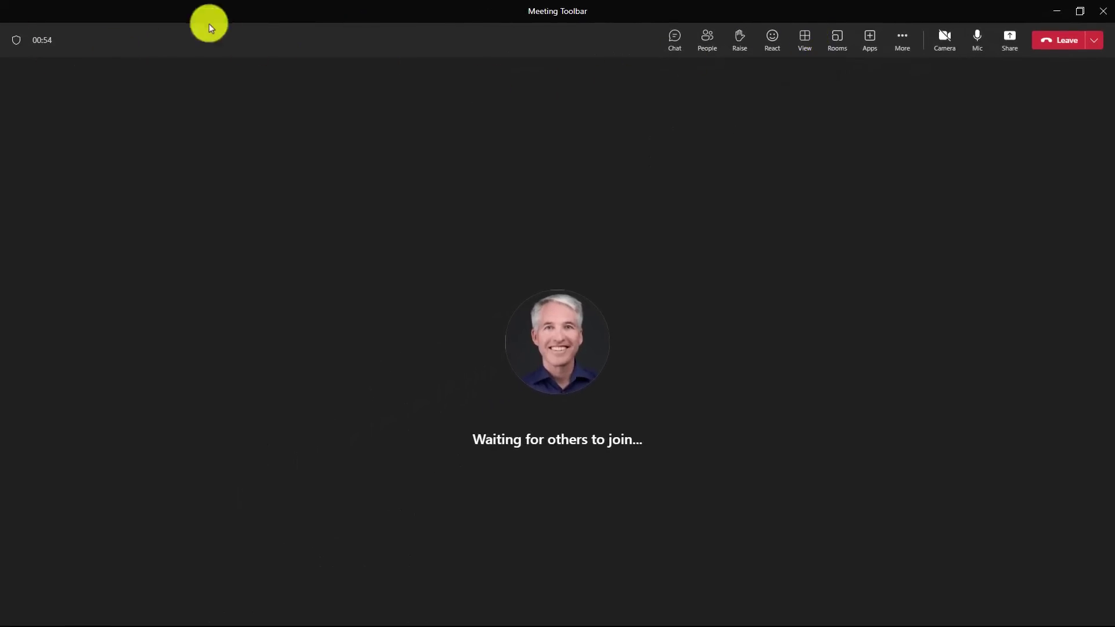
pyautogui.click(805, 41)
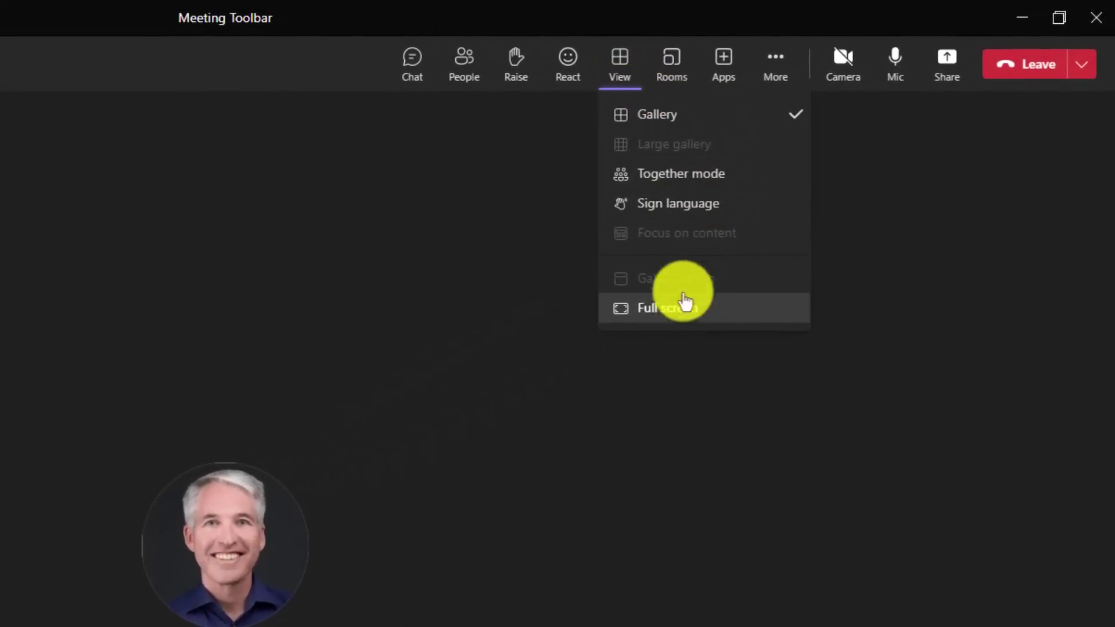
pyautogui.click(726, 119)
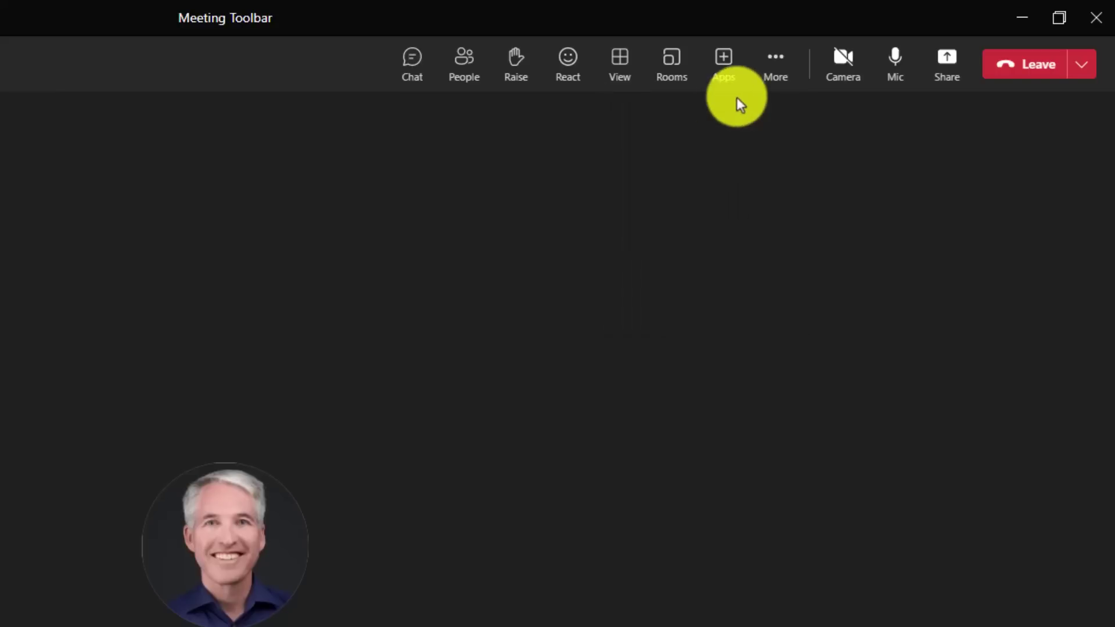
pyautogui.click(726, 70)
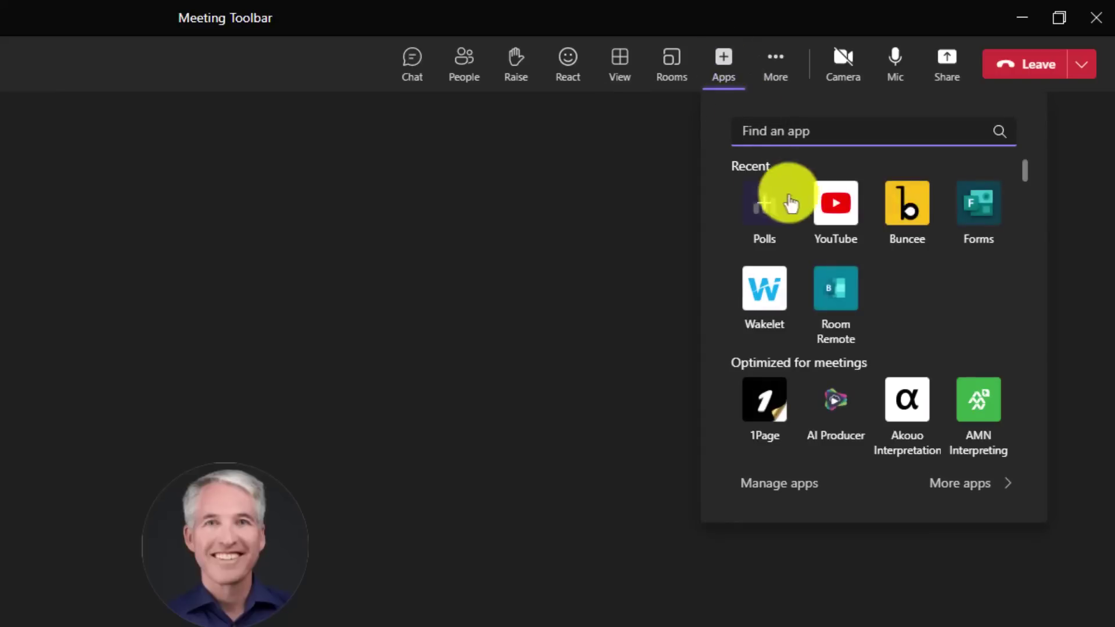
pyautogui.click(629, 154)
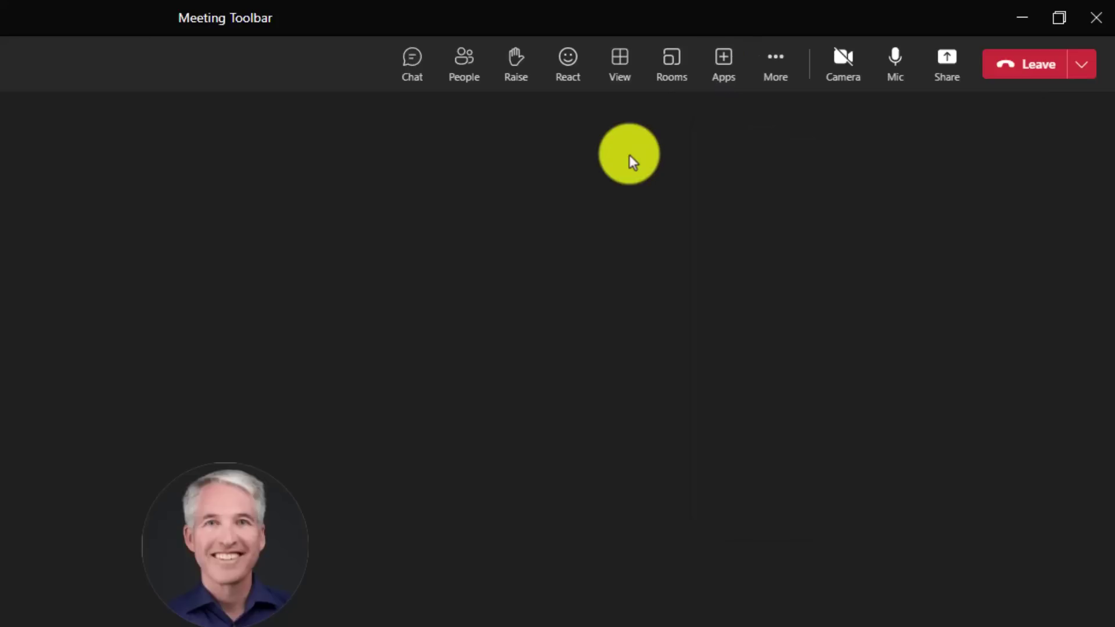
# Step: Show the Language and speech submenu under More > Settings > Record and transcribe
pyautogui.click(785, 75)
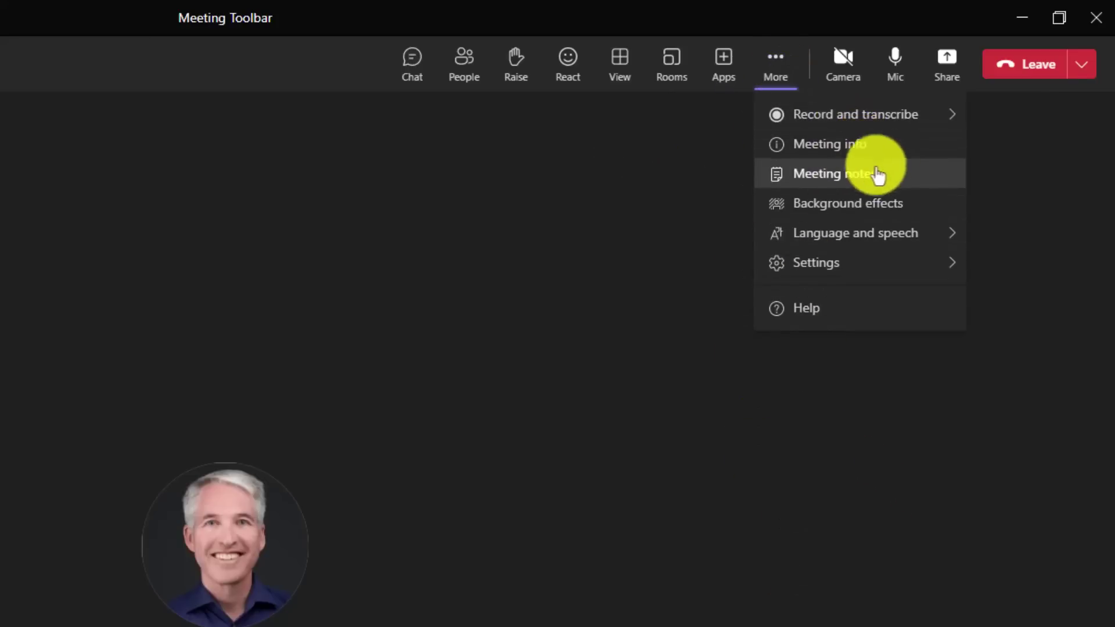
pyautogui.click(864, 262)
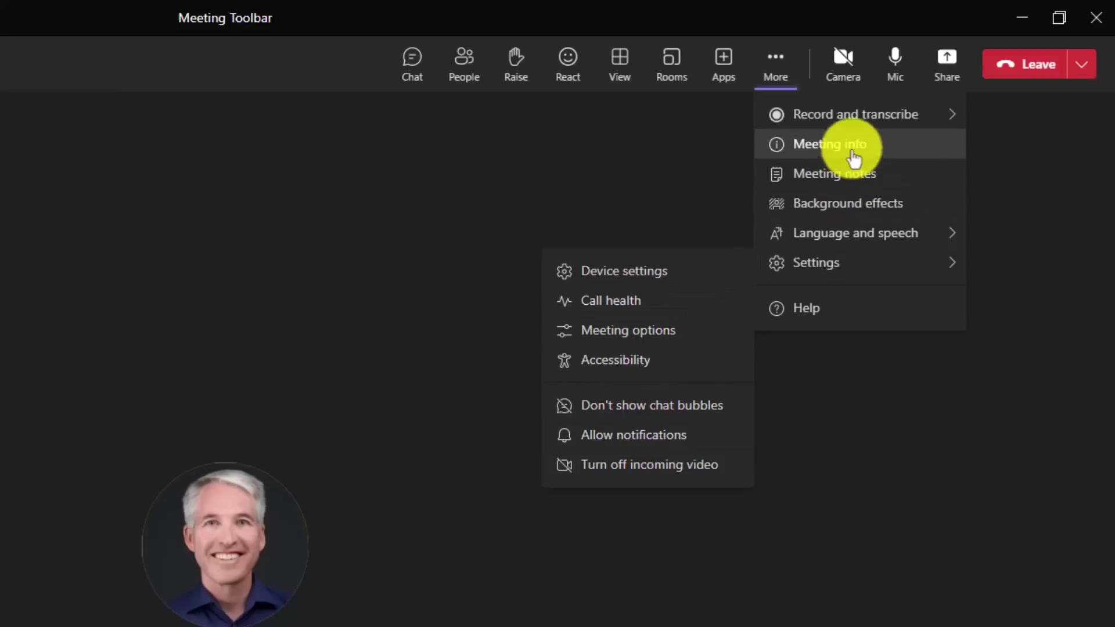
pyautogui.click(861, 123)
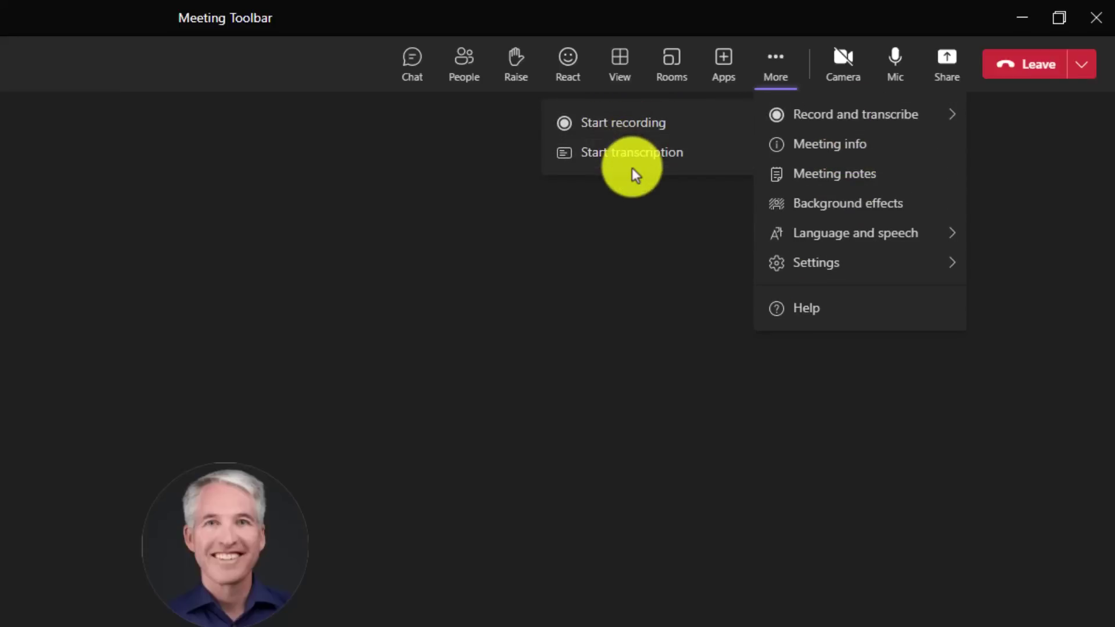
pyautogui.click(853, 240)
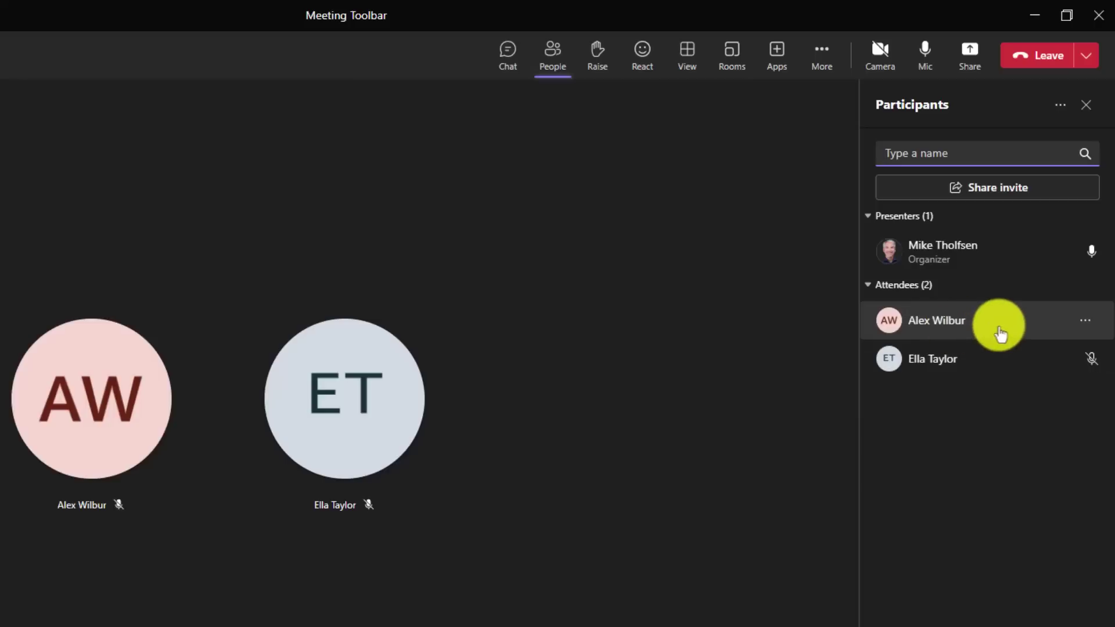
# Step: Make both attendees presenters, confirming the role change for each
pyautogui.click(1085, 322)
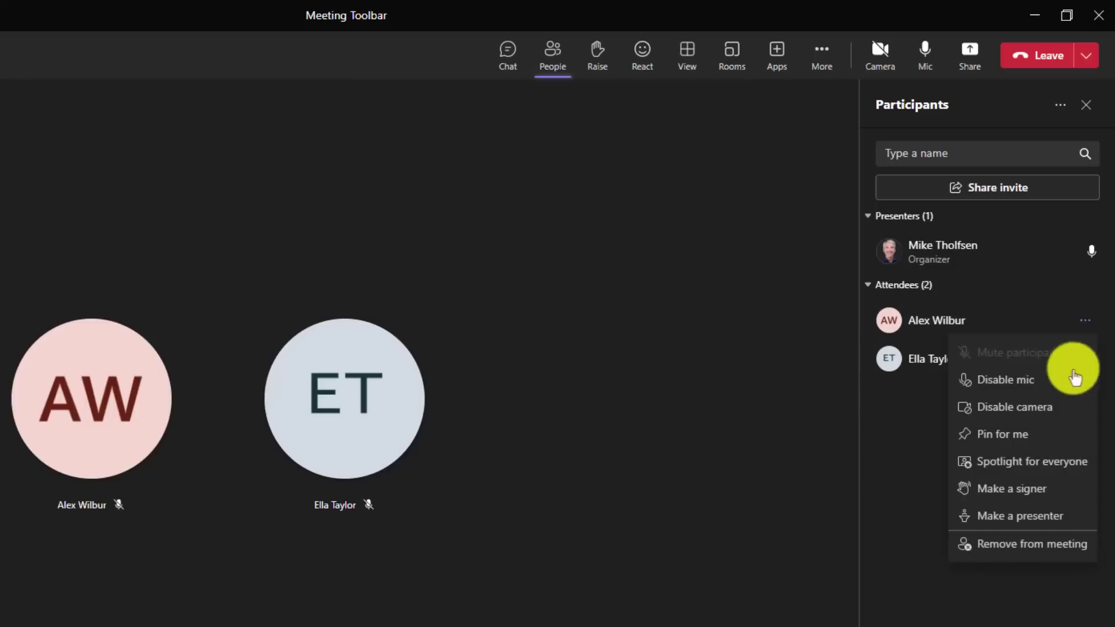
pyautogui.click(1056, 515)
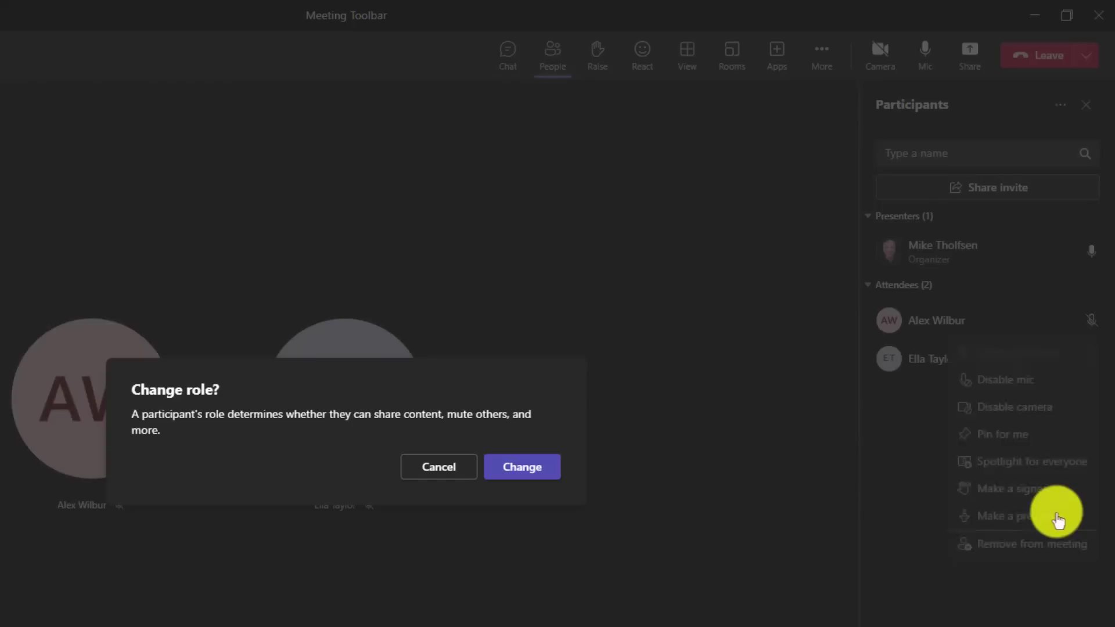
pyautogui.click(523, 468)
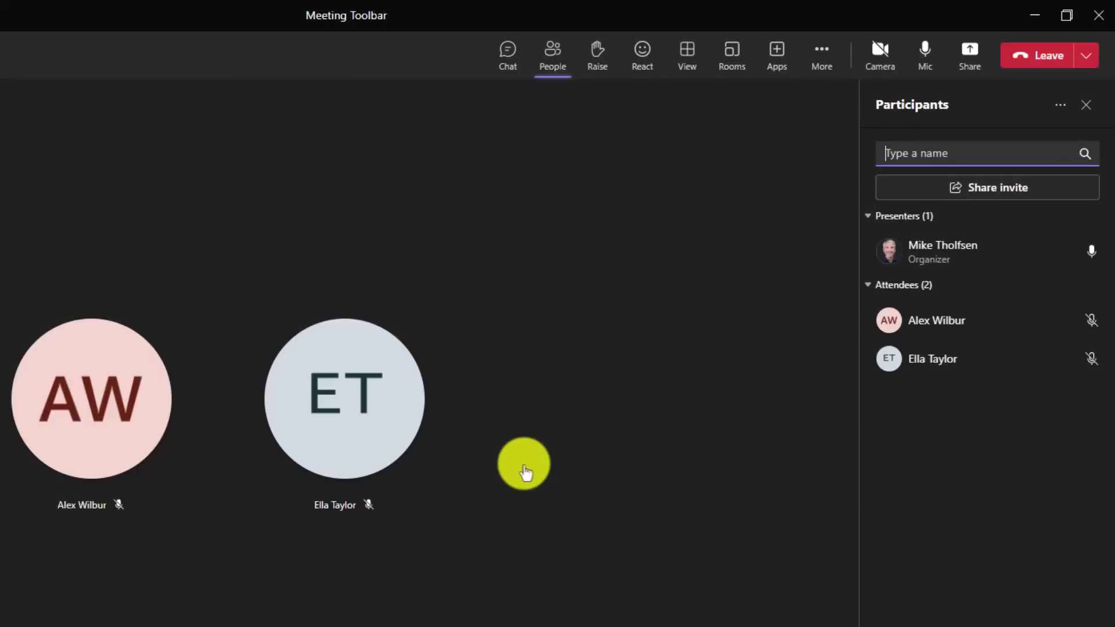
pyautogui.click(1084, 369)
pyautogui.click(1058, 553)
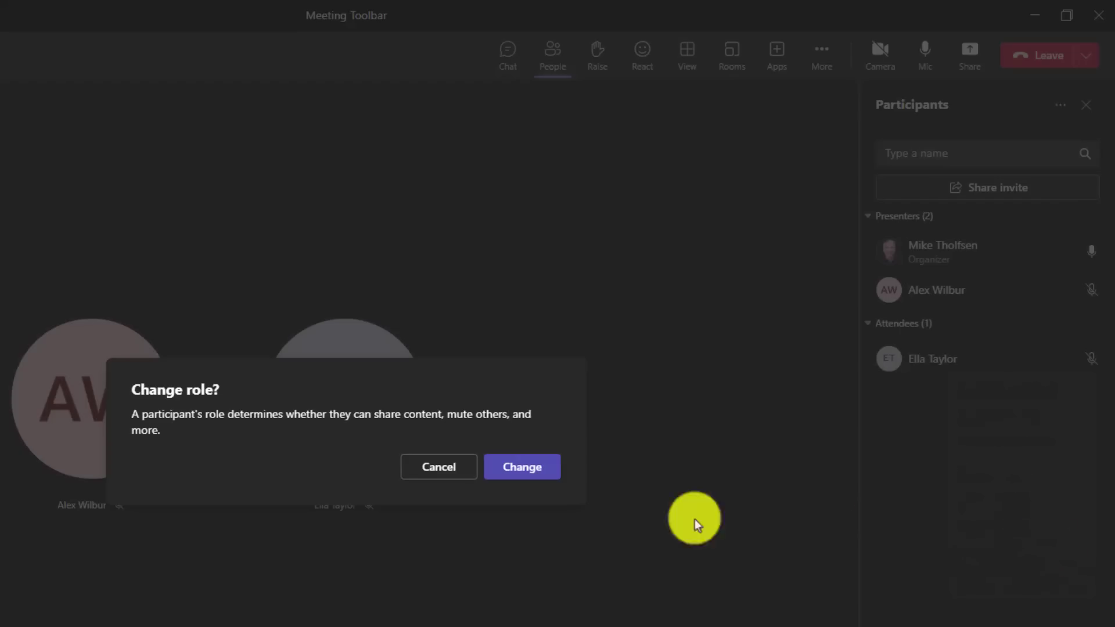
pyautogui.click(533, 468)
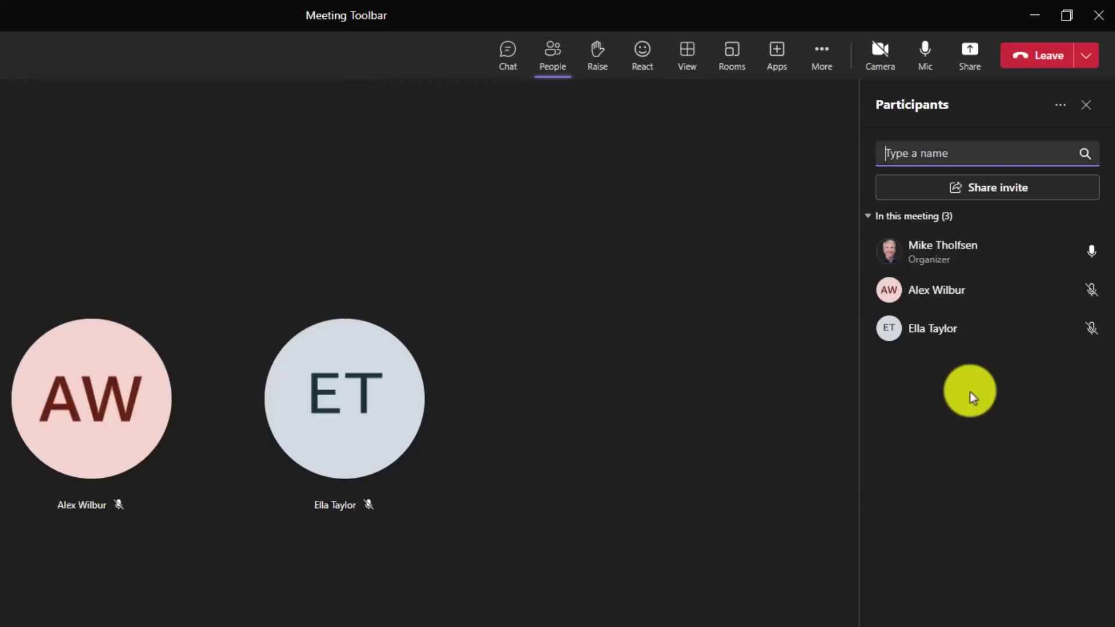
# Step: Create 2 breakout rooms with automatic participant assignment
pyautogui.click(732, 55)
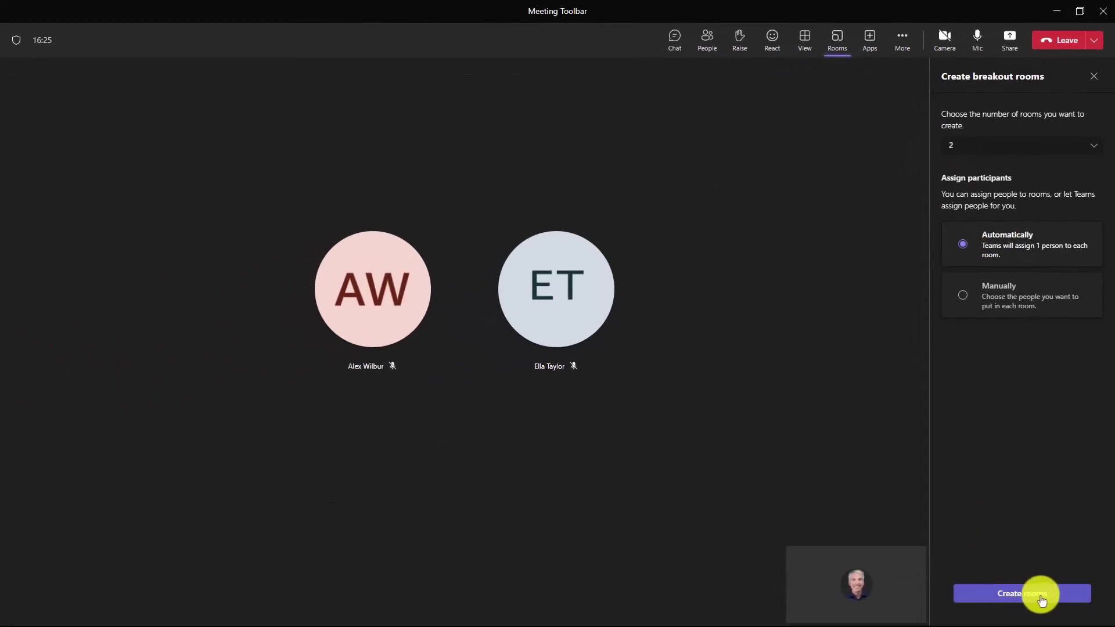
pyautogui.click(1055, 598)
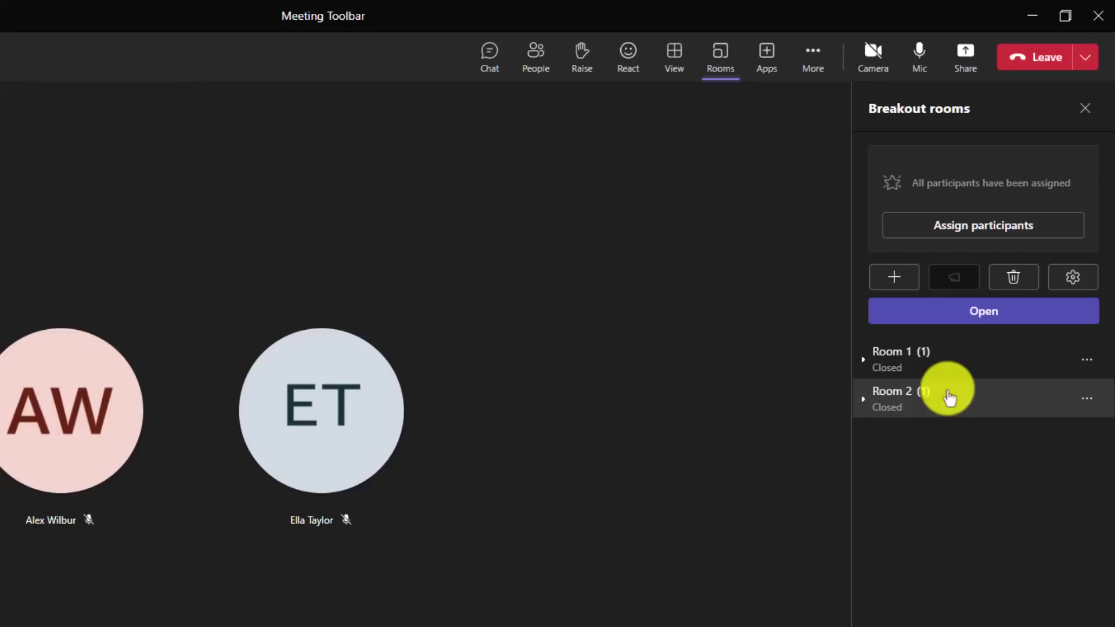
# Step: Enable presenters managing rooms, add both attendees as room managers, and save the settings
pyautogui.click(1074, 277)
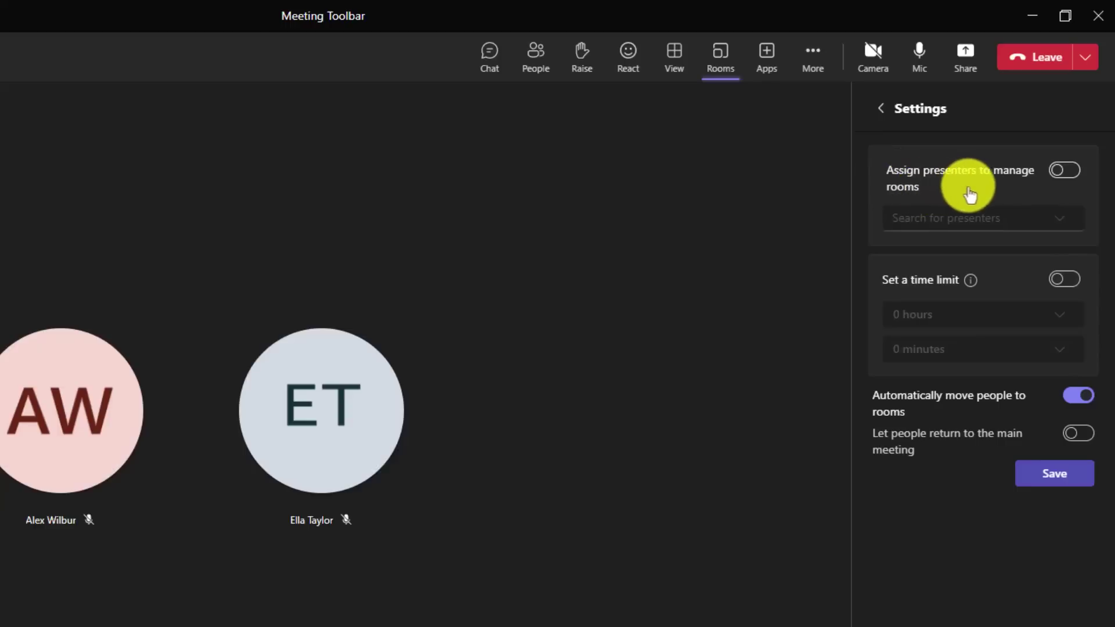
pyautogui.click(1067, 171)
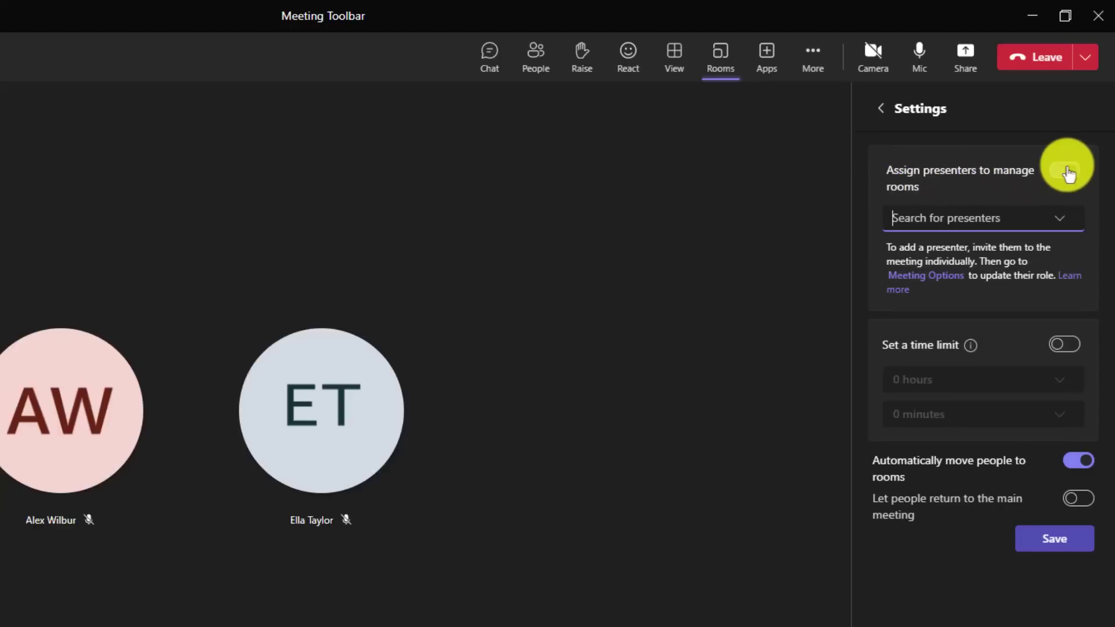
pyautogui.click(1065, 230)
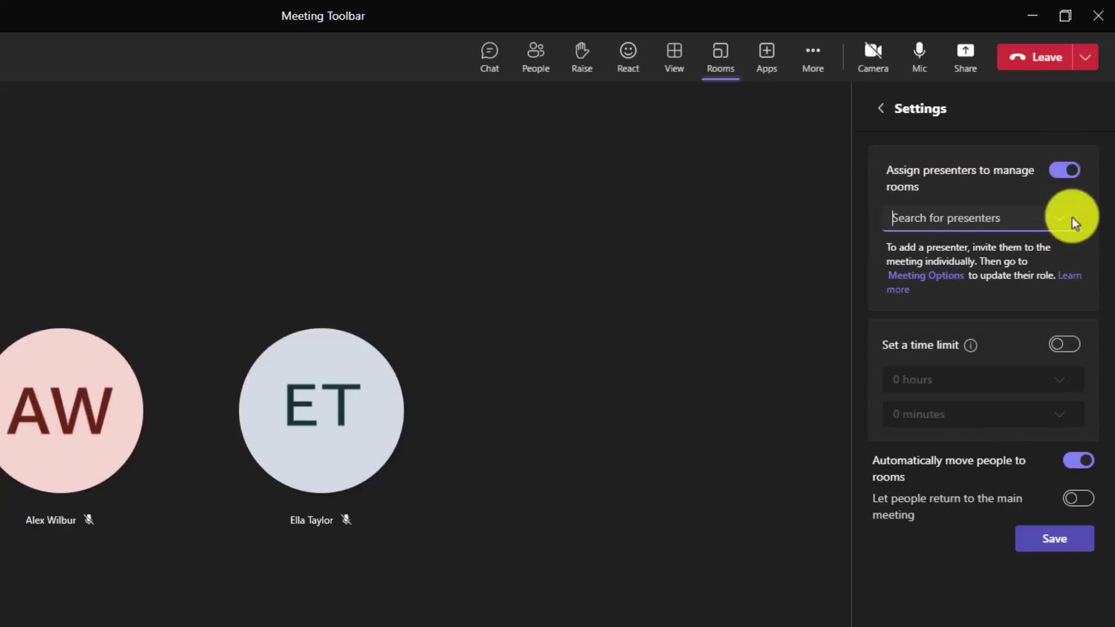
pyautogui.click(1060, 224)
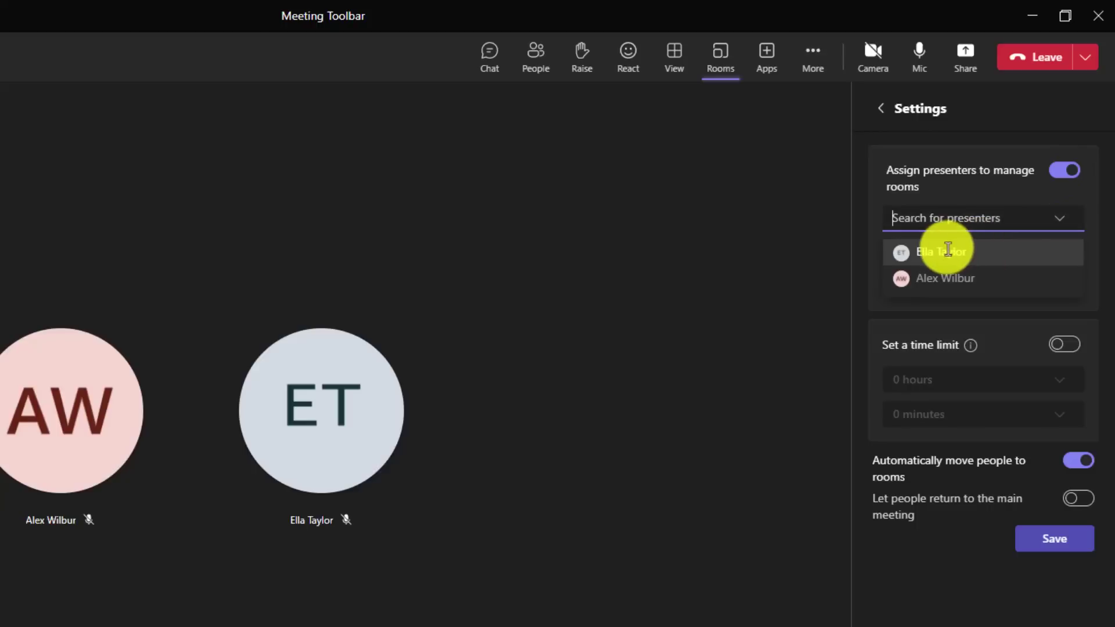
pyautogui.click(958, 251)
pyautogui.click(1066, 224)
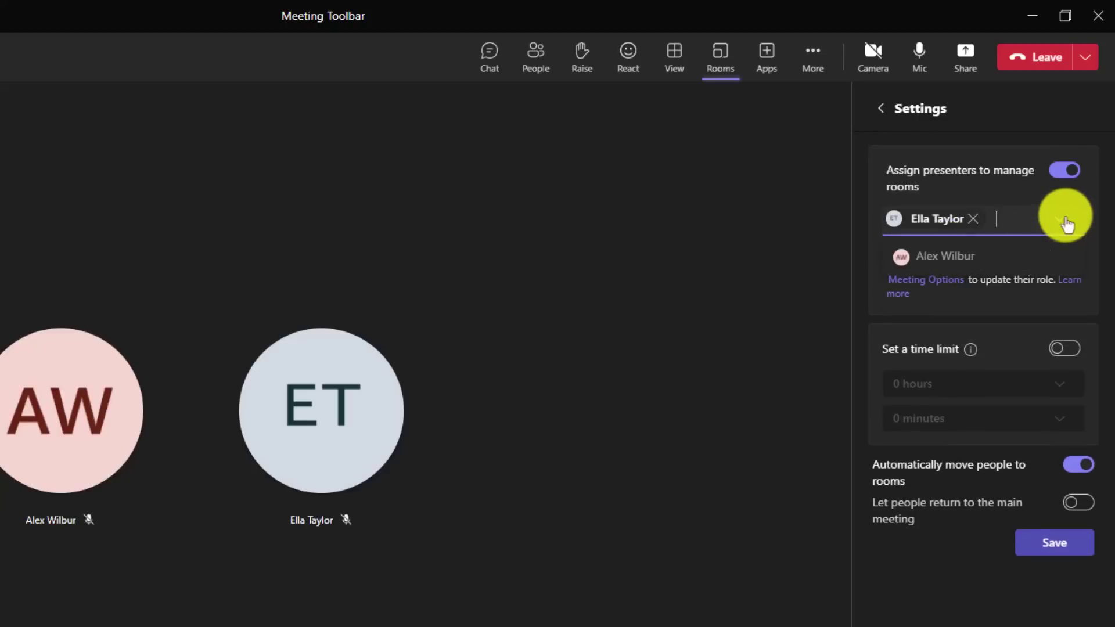
pyautogui.click(940, 252)
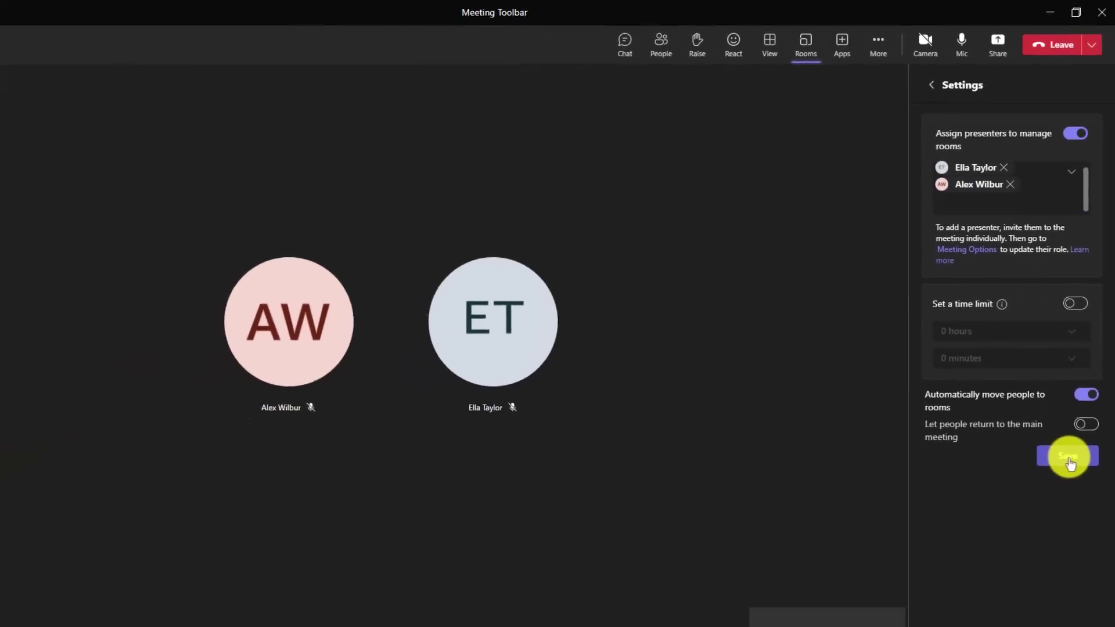
pyautogui.click(1070, 461)
pyautogui.click(932, 86)
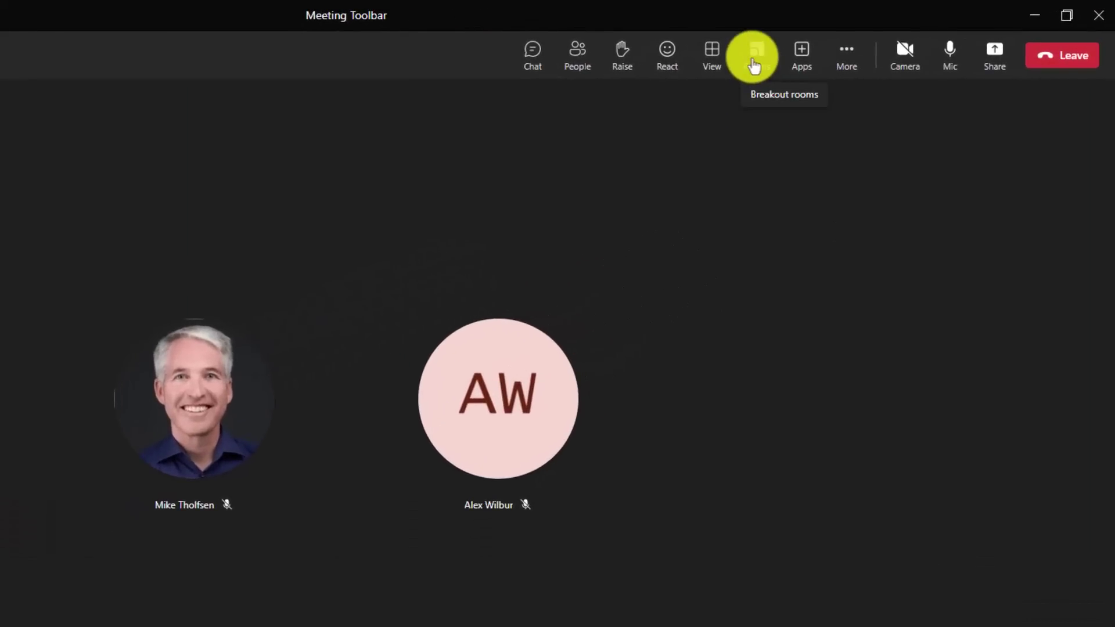
# Step: Open the Breakout rooms panel from the Rooms button
pyautogui.click(758, 58)
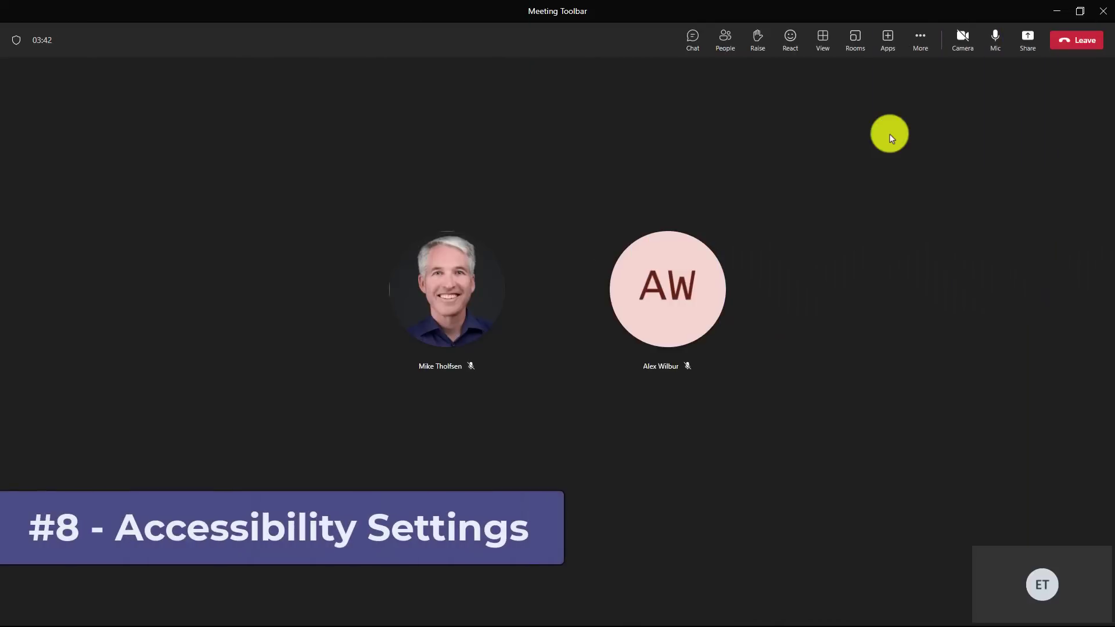
pyautogui.click(920, 39)
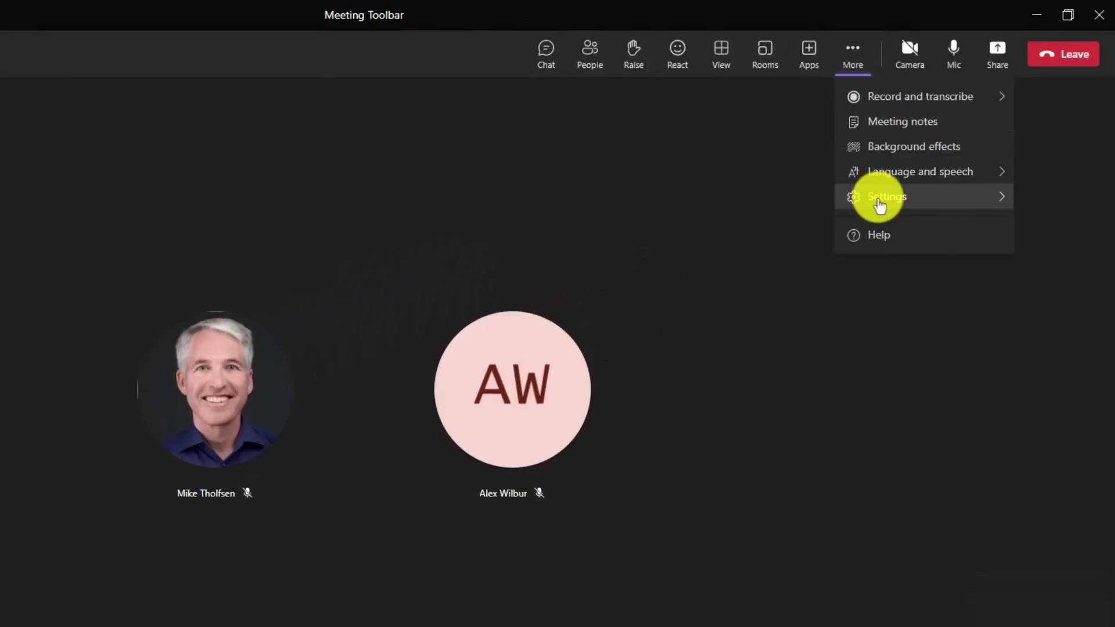
pyautogui.moveTo(878, 200)
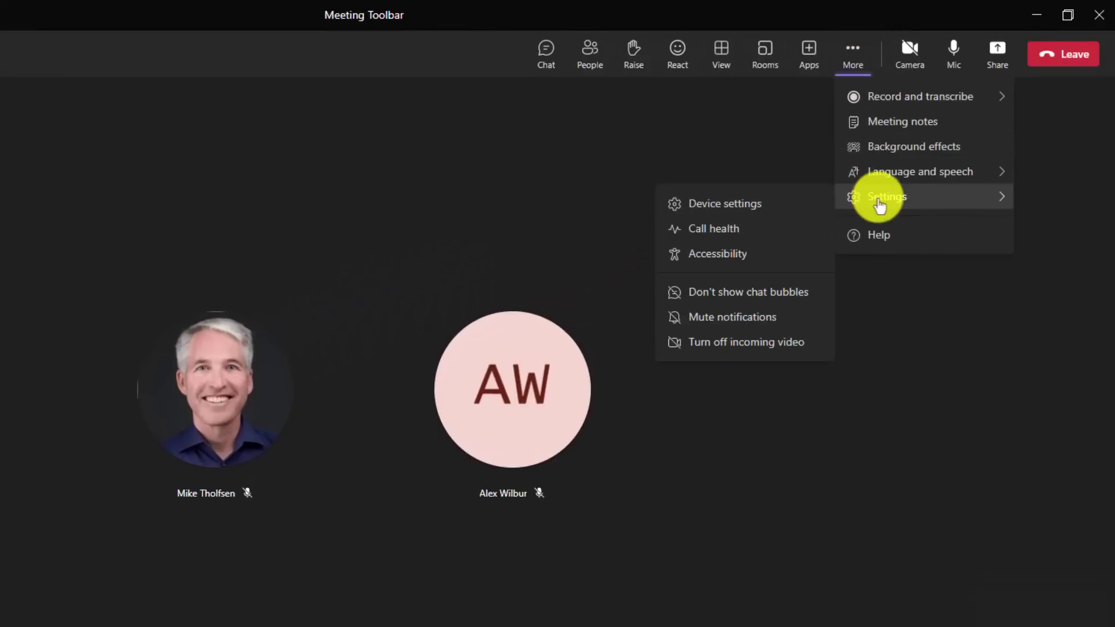
pyautogui.click(715, 266)
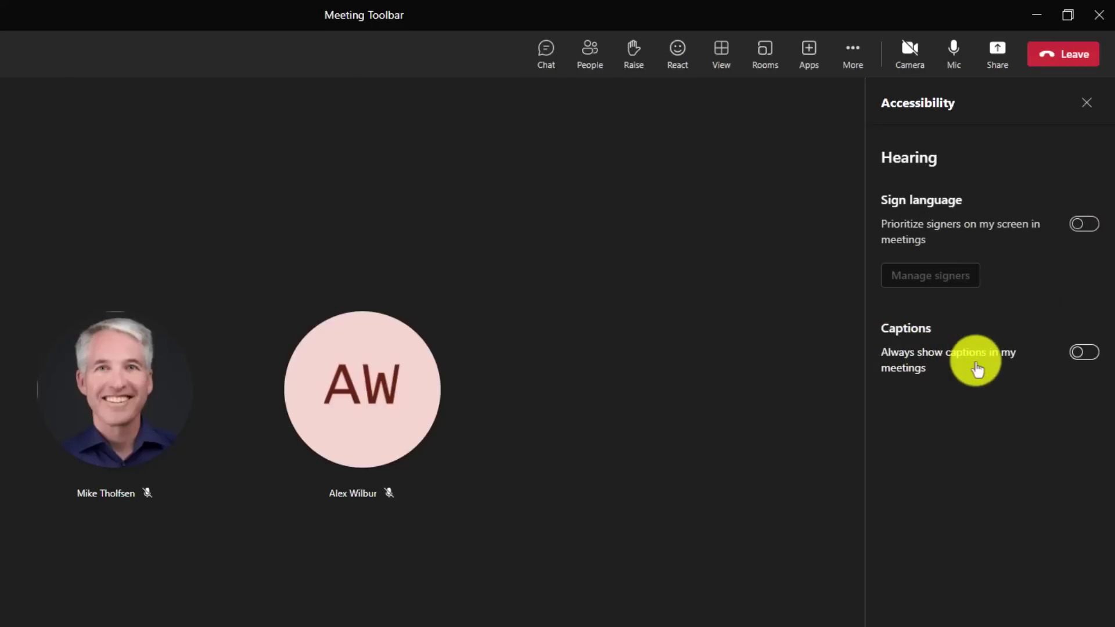
# Step: Turn on always-show captions and save English (US) as the spoken language for future meetings
pyautogui.click(1084, 352)
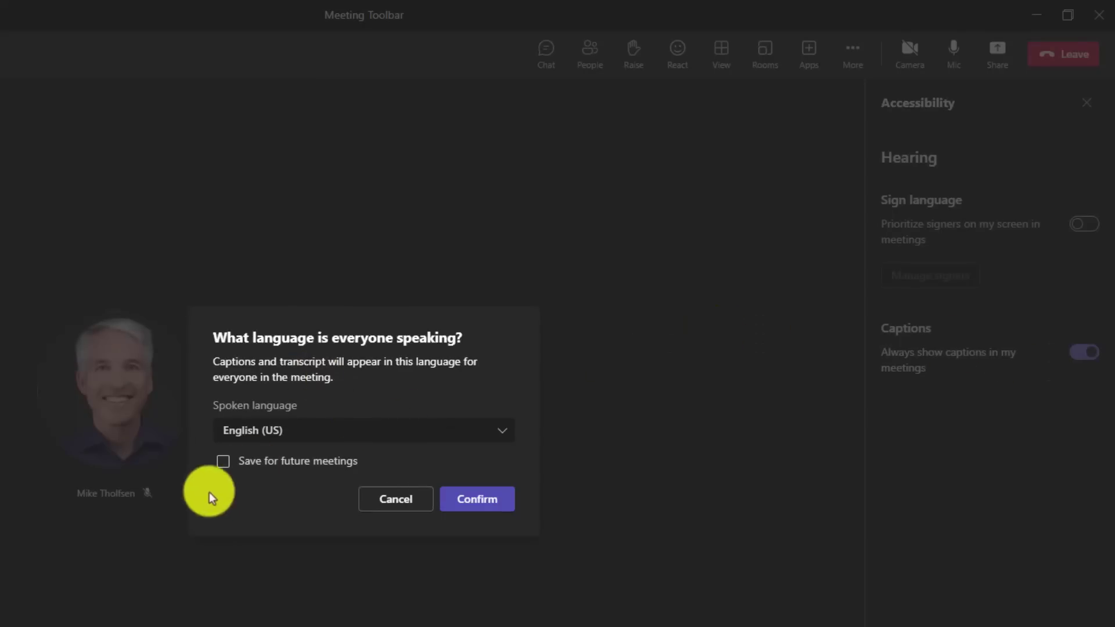
pyautogui.click(224, 461)
pyautogui.click(477, 499)
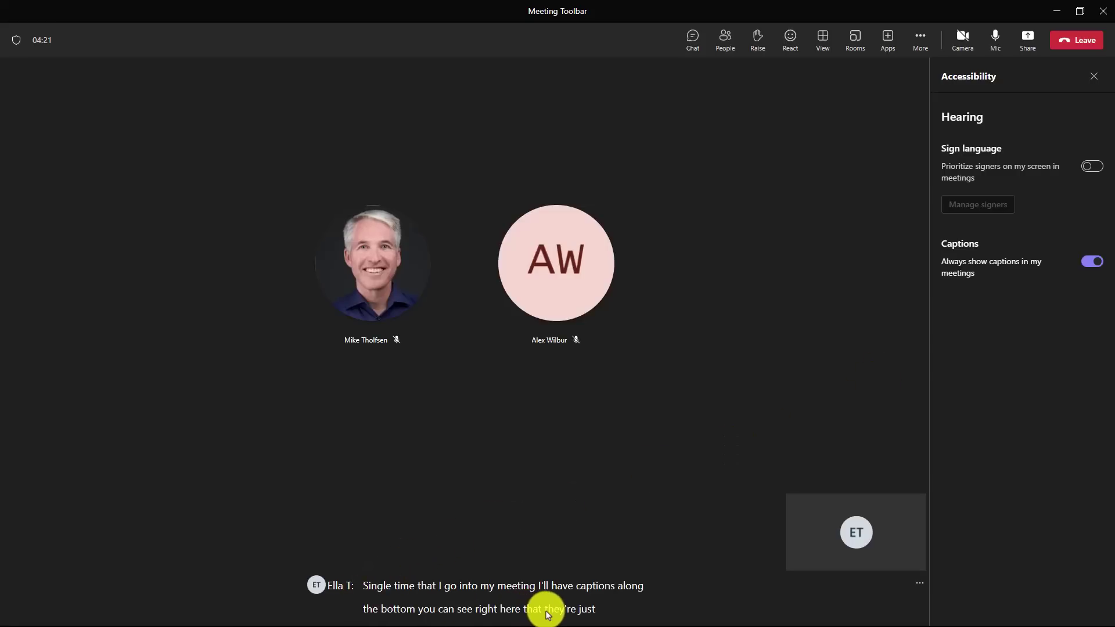
# Step: Turn off live captions for this meeting, then toggle Always show captions off and back on
pyautogui.click(922, 42)
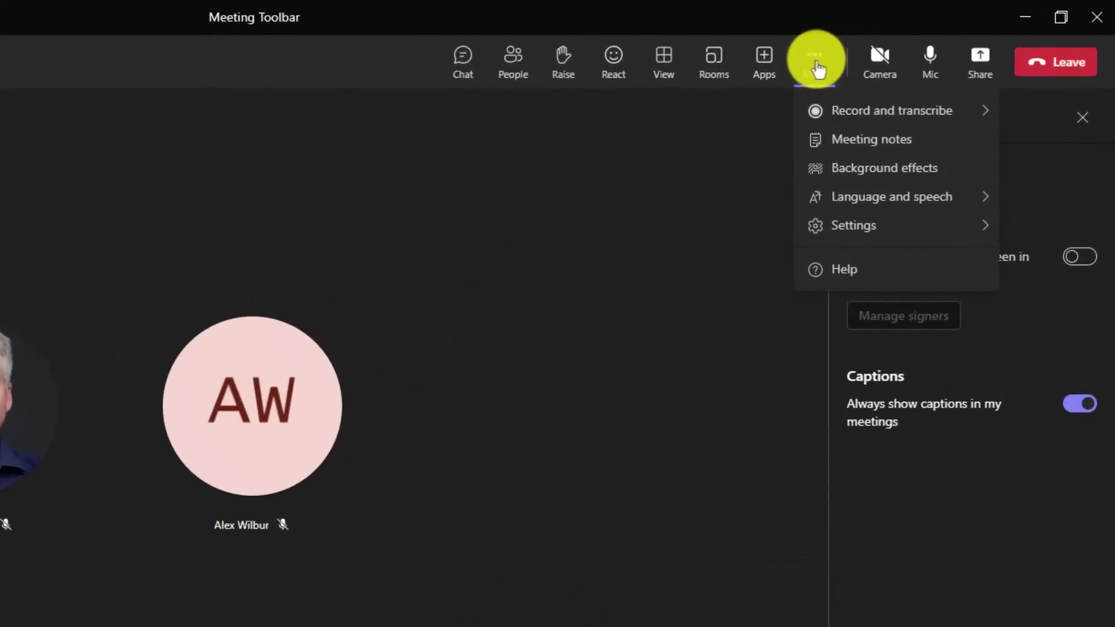
pyautogui.moveTo(856, 209)
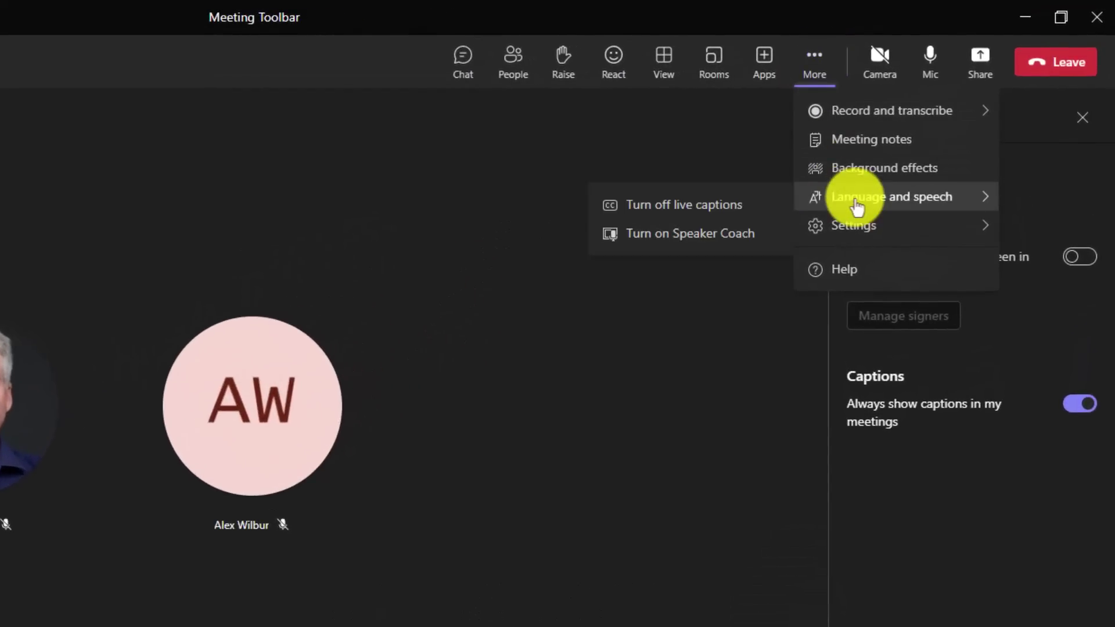
pyautogui.click(699, 207)
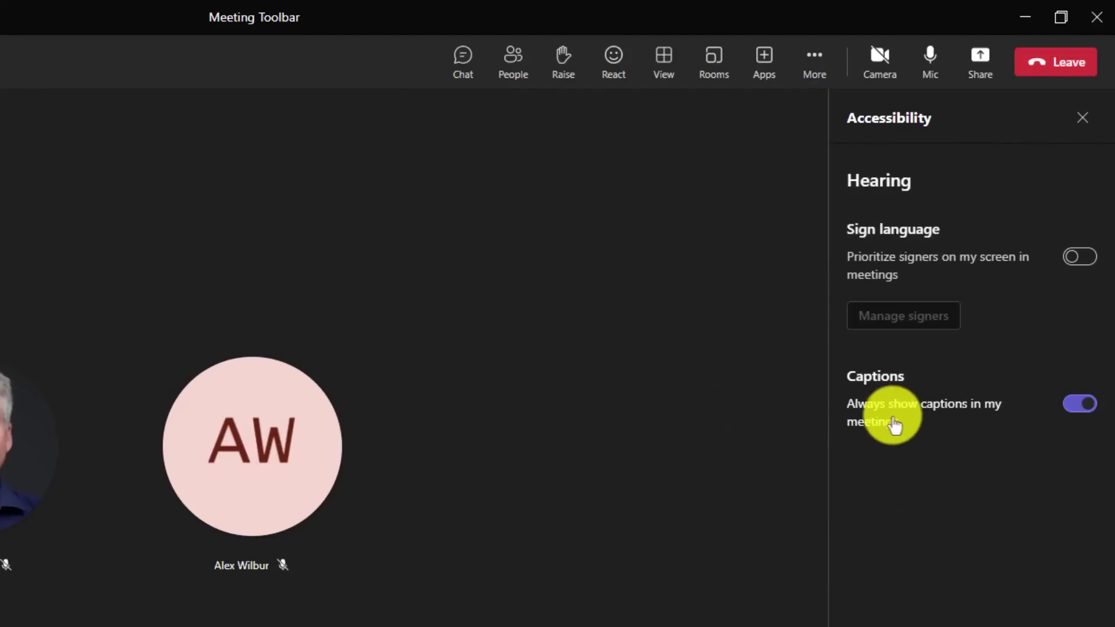
pyautogui.click(1062, 408)
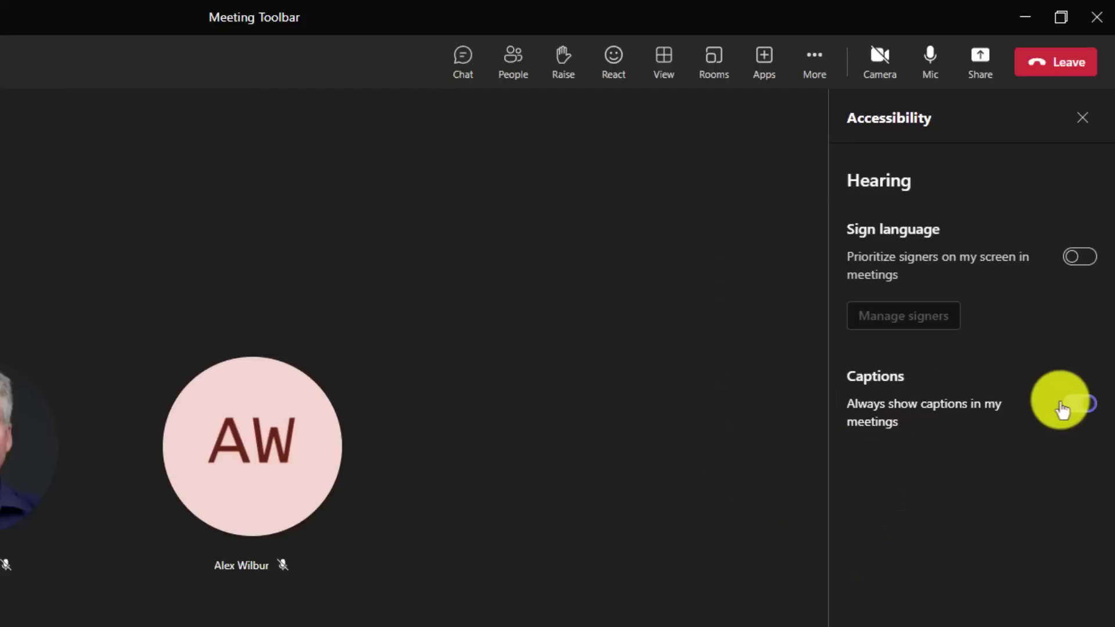
pyautogui.click(1063, 409)
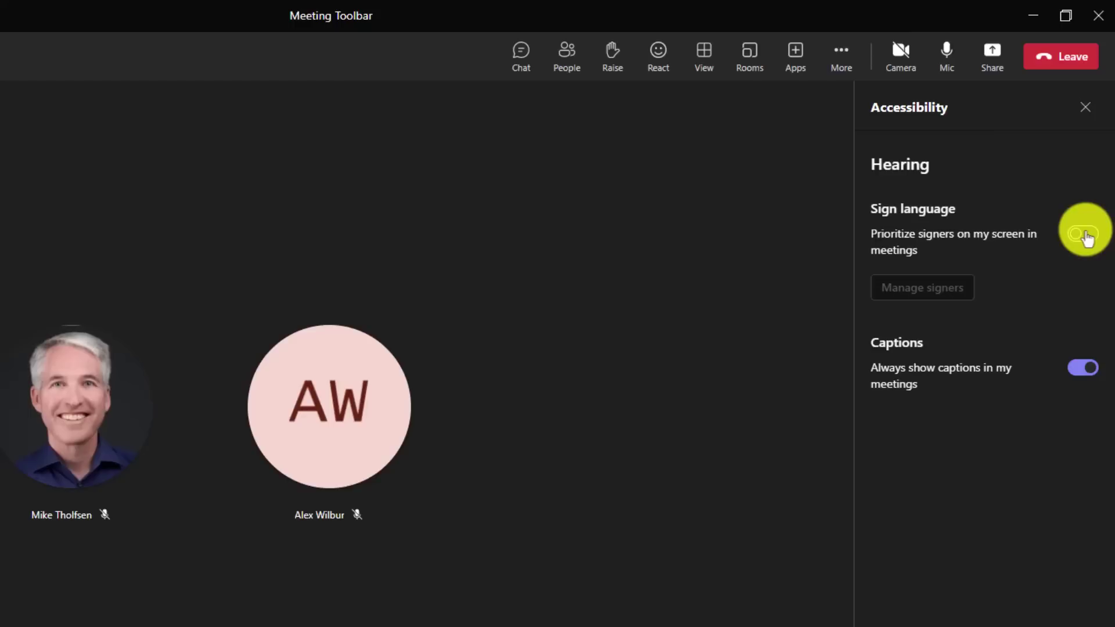
# Step: Turn on signer prioritization and add the searched colleague to the signers list
pyautogui.click(1085, 234)
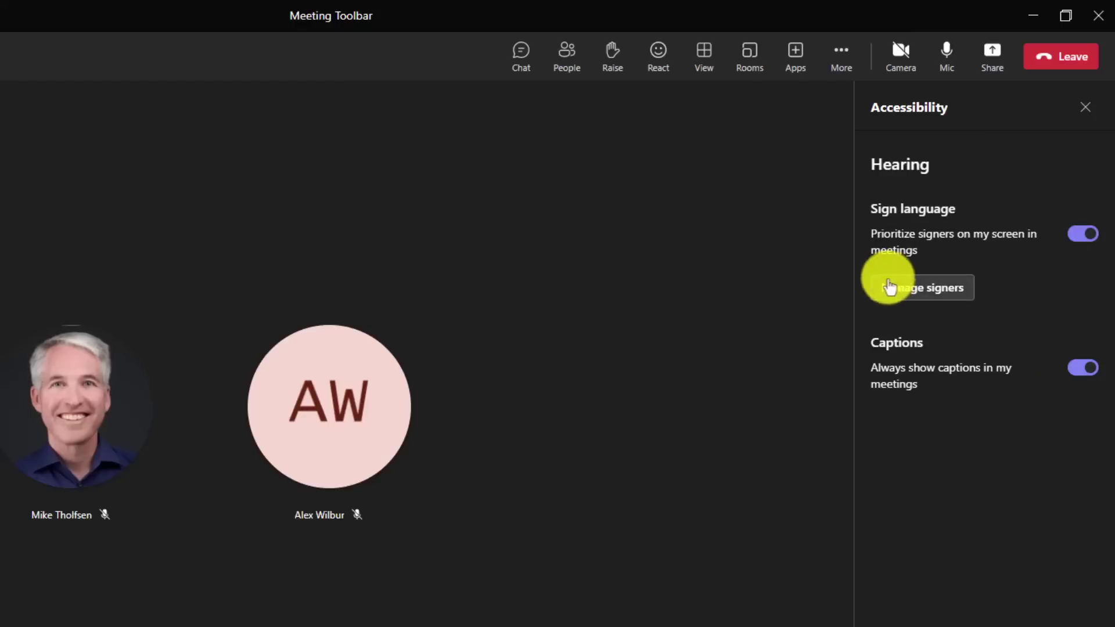
pyautogui.click(943, 293)
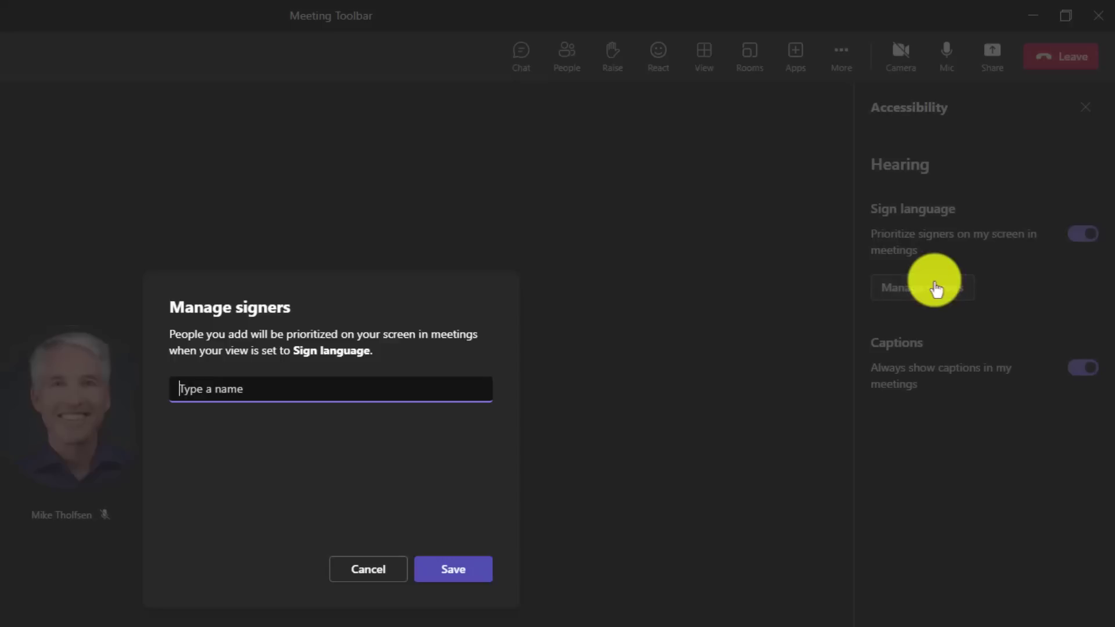
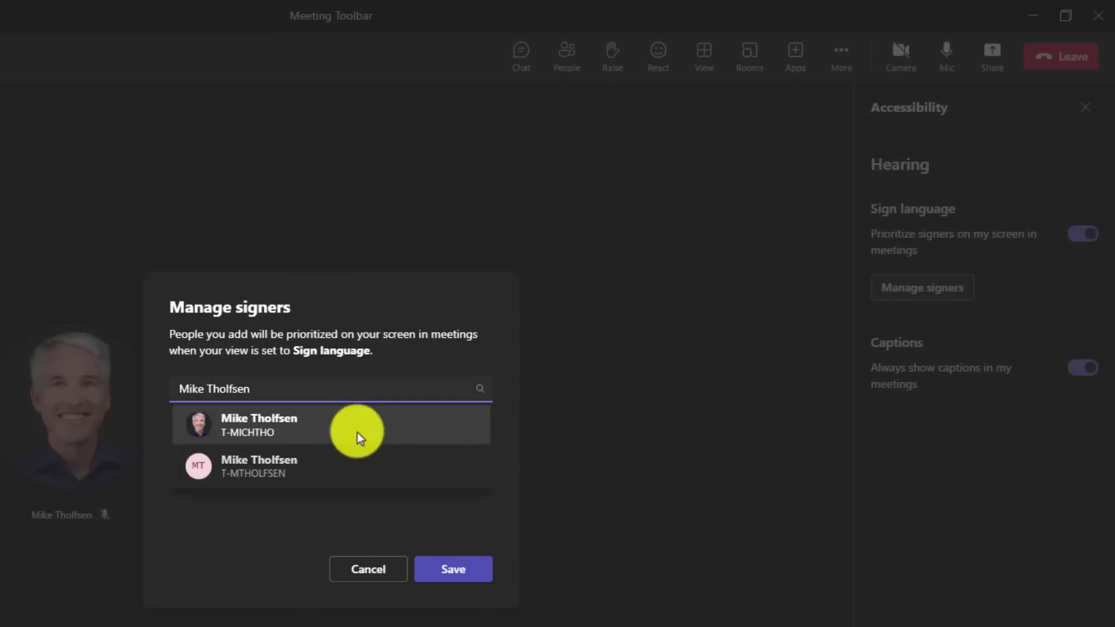
pyautogui.click(275, 423)
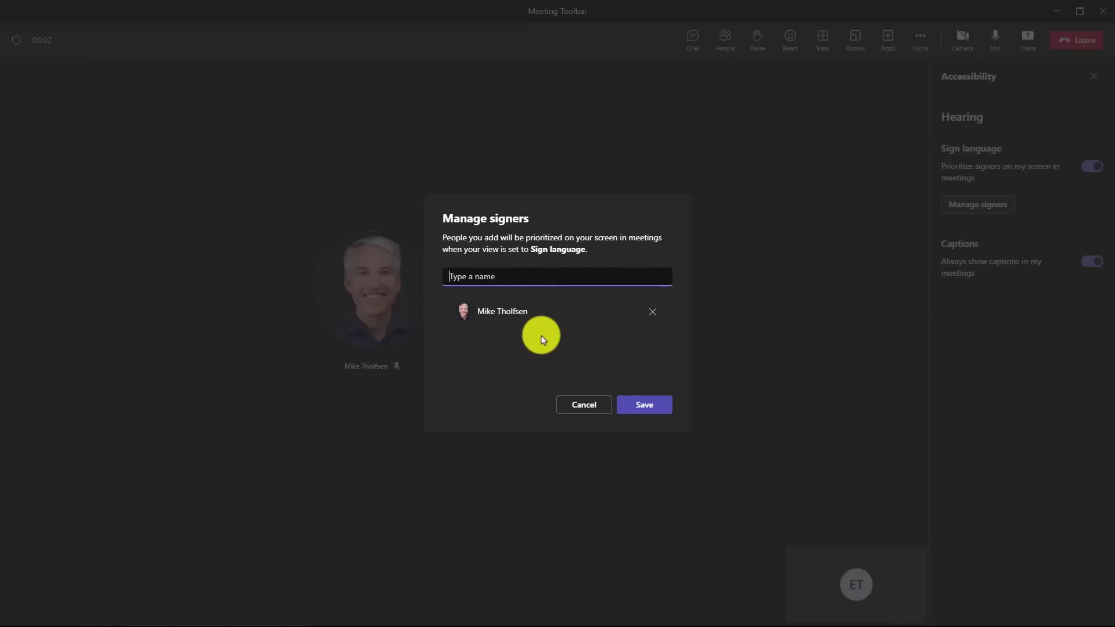
# Step: Save the signers list, close Accessibility settings, and bring up the signer participant's options menu
pyautogui.click(646, 405)
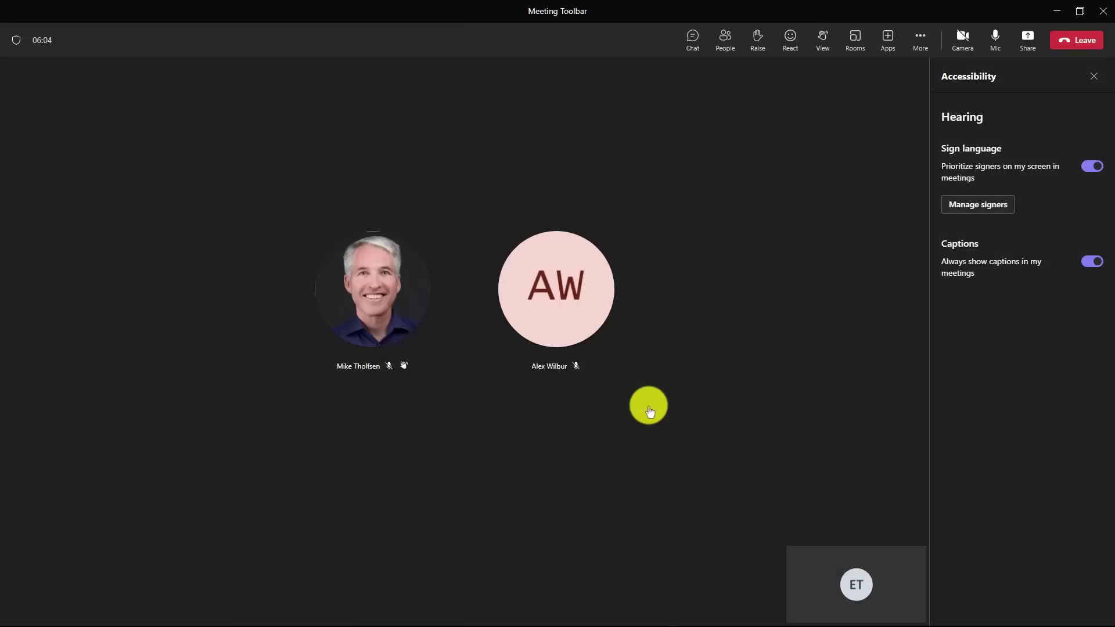
pyautogui.click(1094, 76)
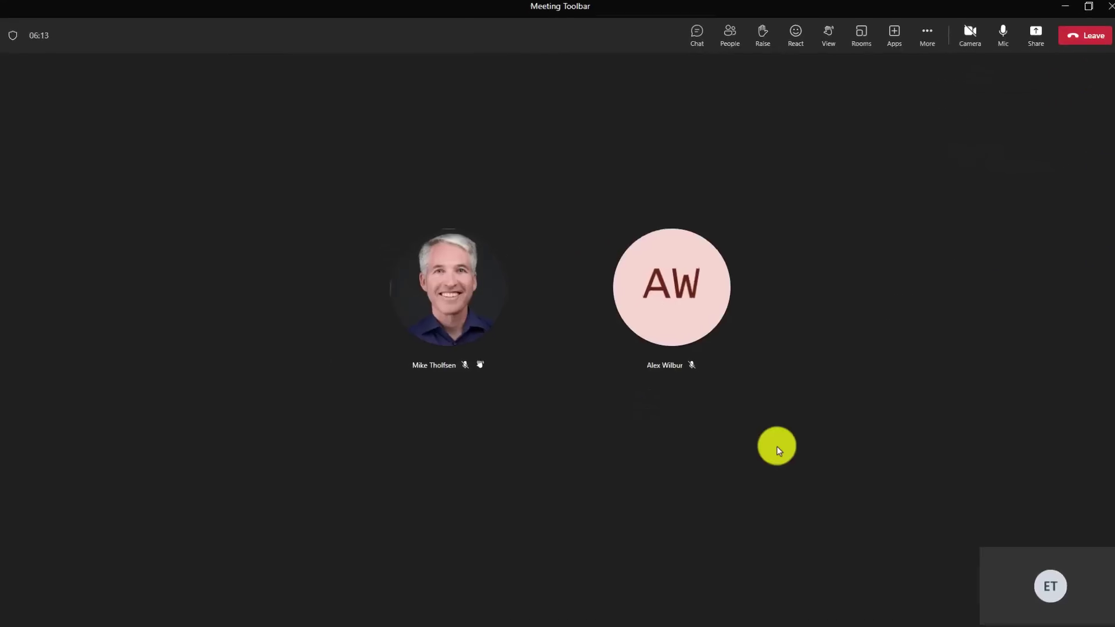
pyautogui.moveTo(479, 365)
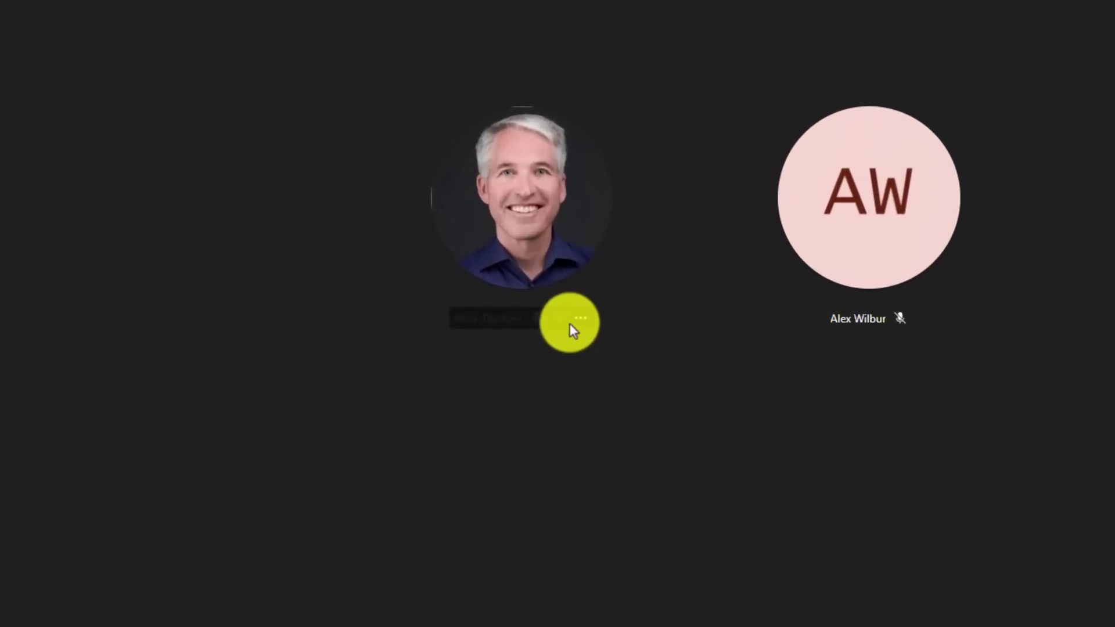
pyautogui.click(580, 319)
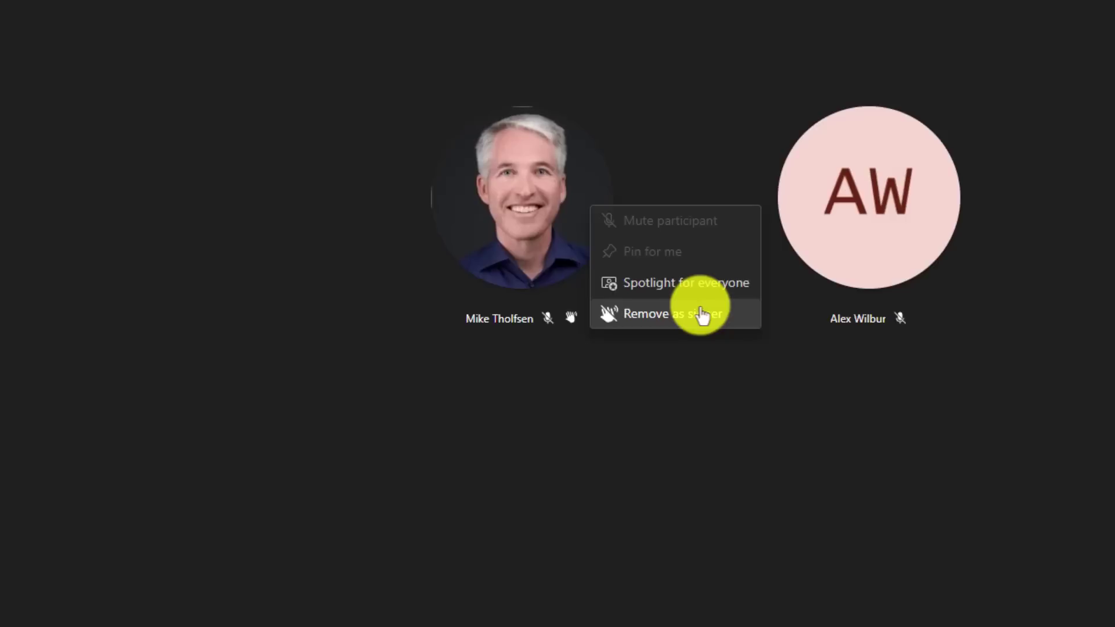
# Step: Dismiss the participant options menu without choosing anything
pyautogui.click(628, 528)
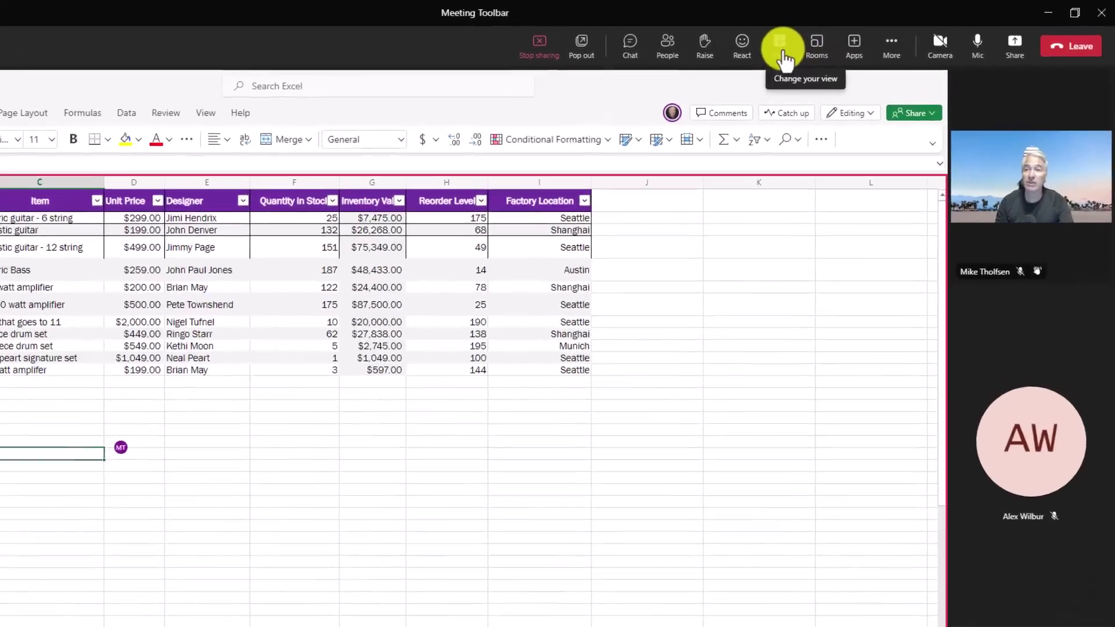
# Step: Switch the meeting layout to Sign language, then bring the View layout choices back up
pyautogui.click(825, 46)
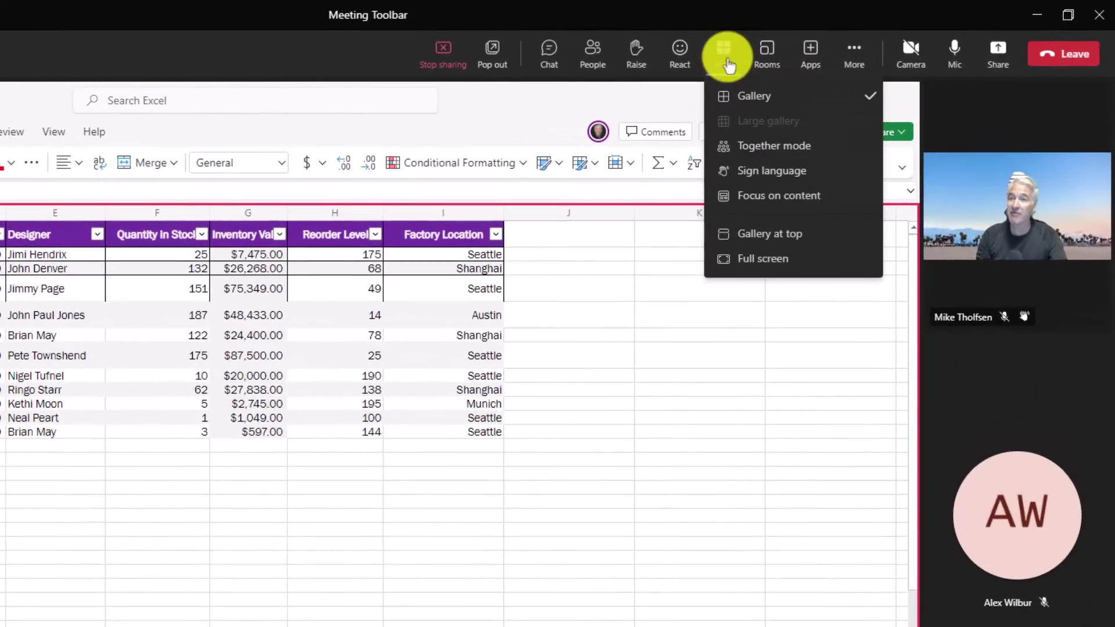
pyautogui.click(772, 172)
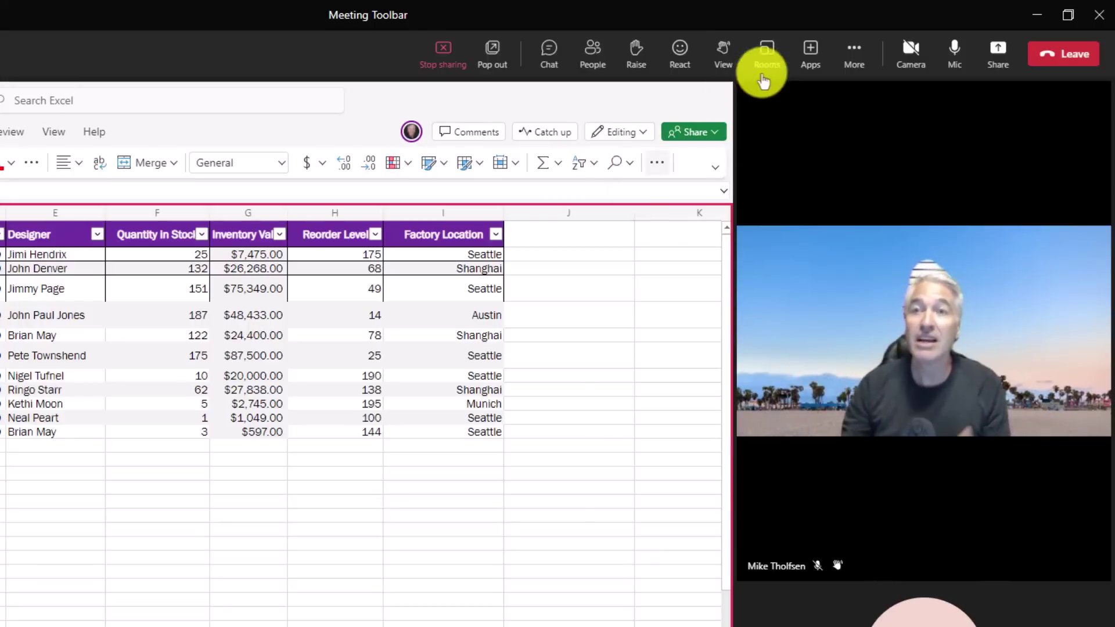
pyautogui.click(718, 58)
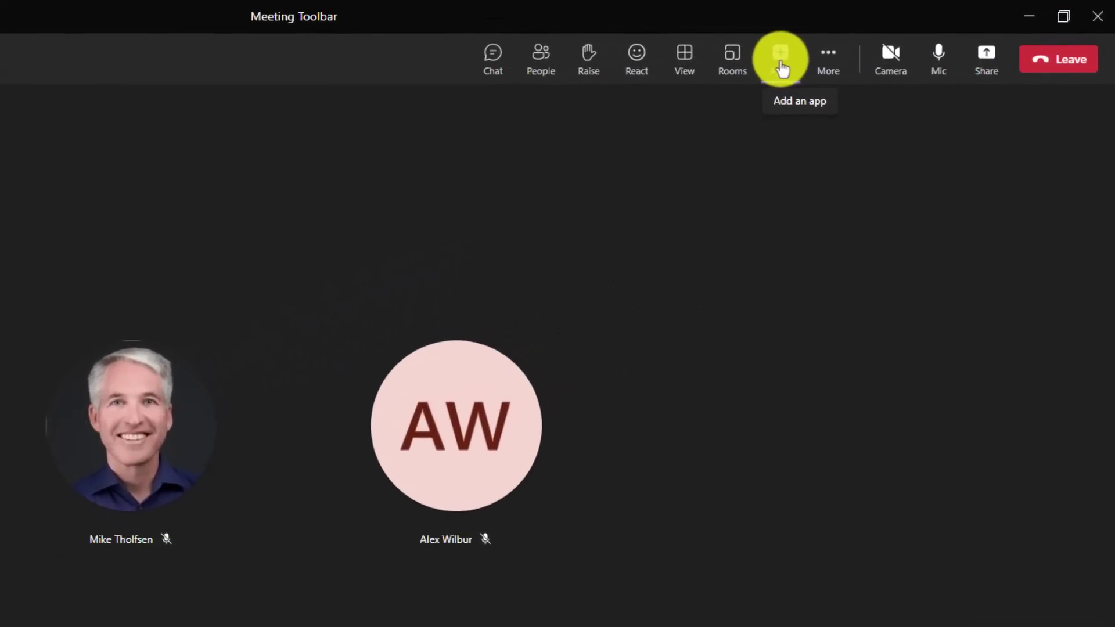
# Step: Search the meeting apps for 'Polls' and bring up the Polls app details
pyautogui.click(781, 68)
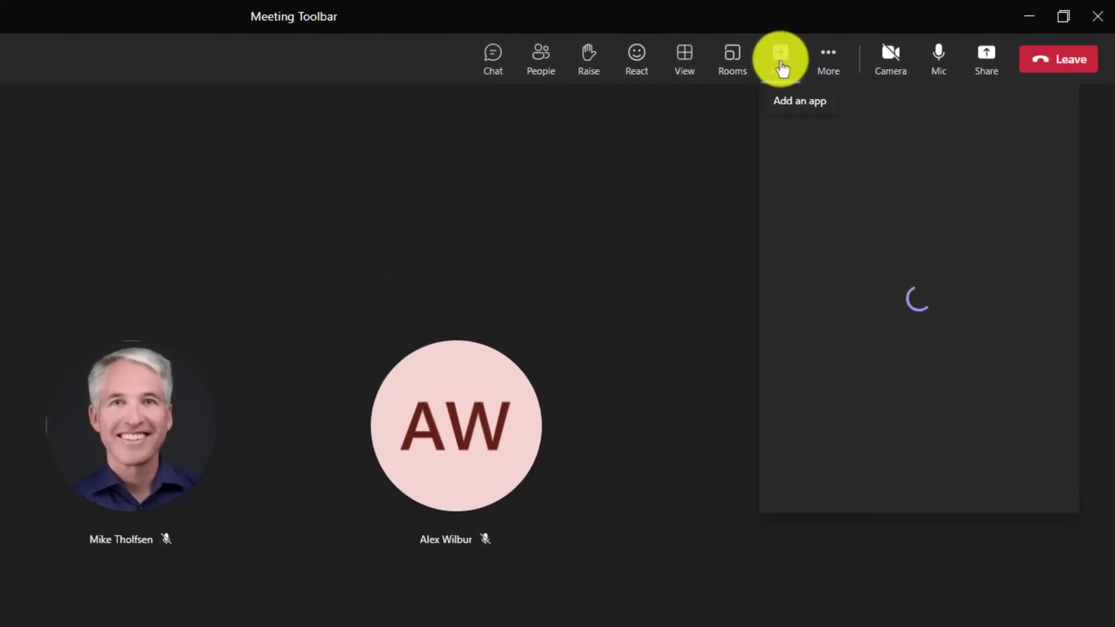
pyautogui.write('Polls')
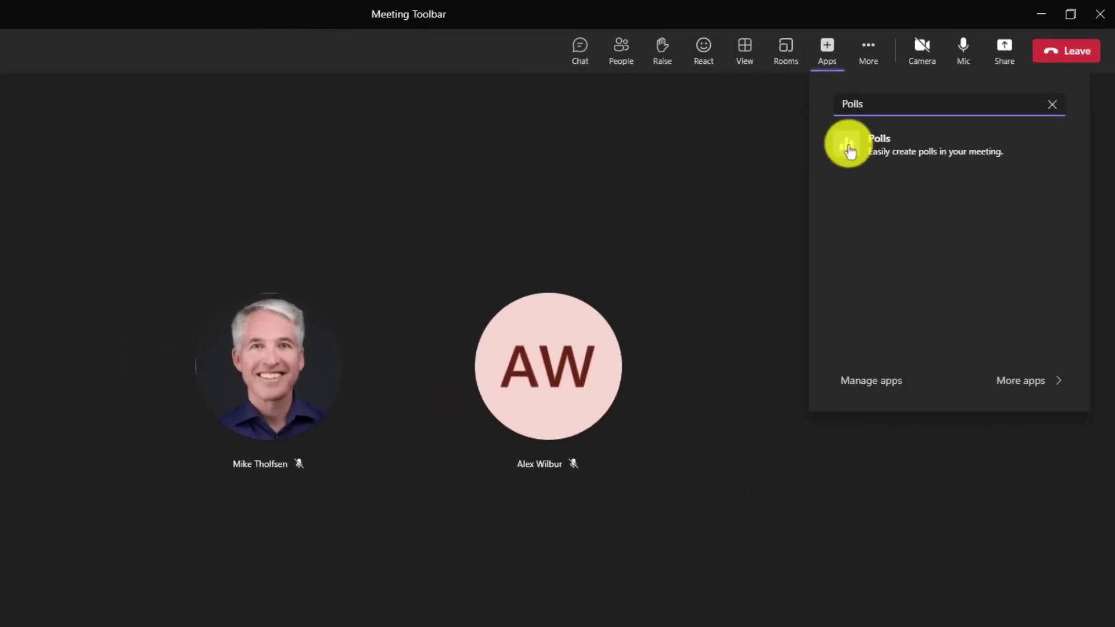
pyautogui.click(804, 167)
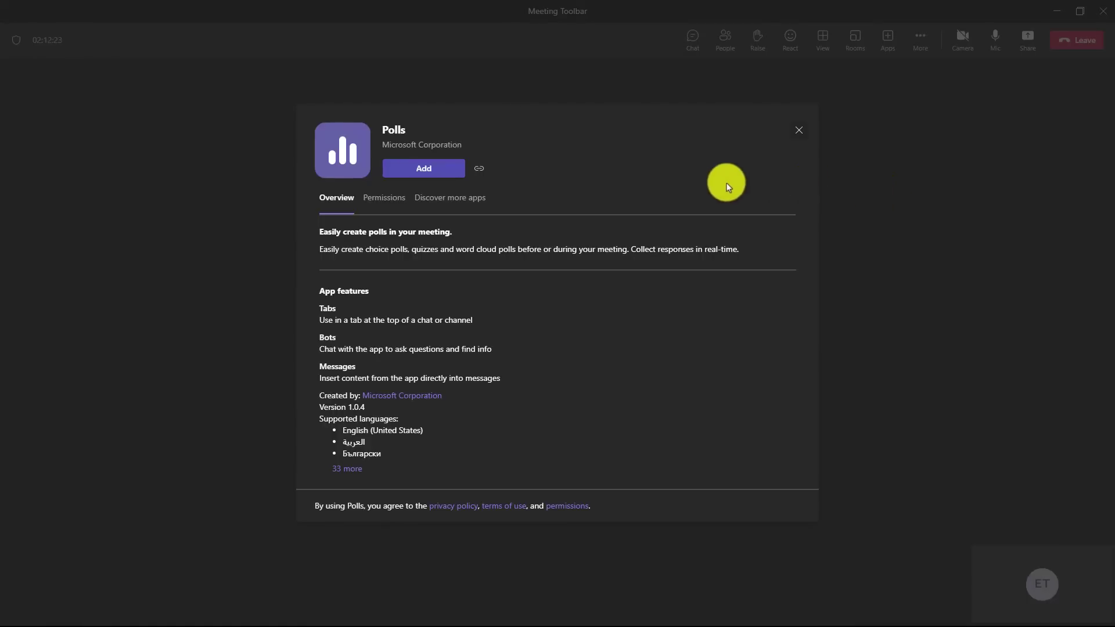
# Step: Add Polls to the meeting, run a thumbs up/down instant poll, vote thumbs-up, and close results
pyautogui.click(423, 168)
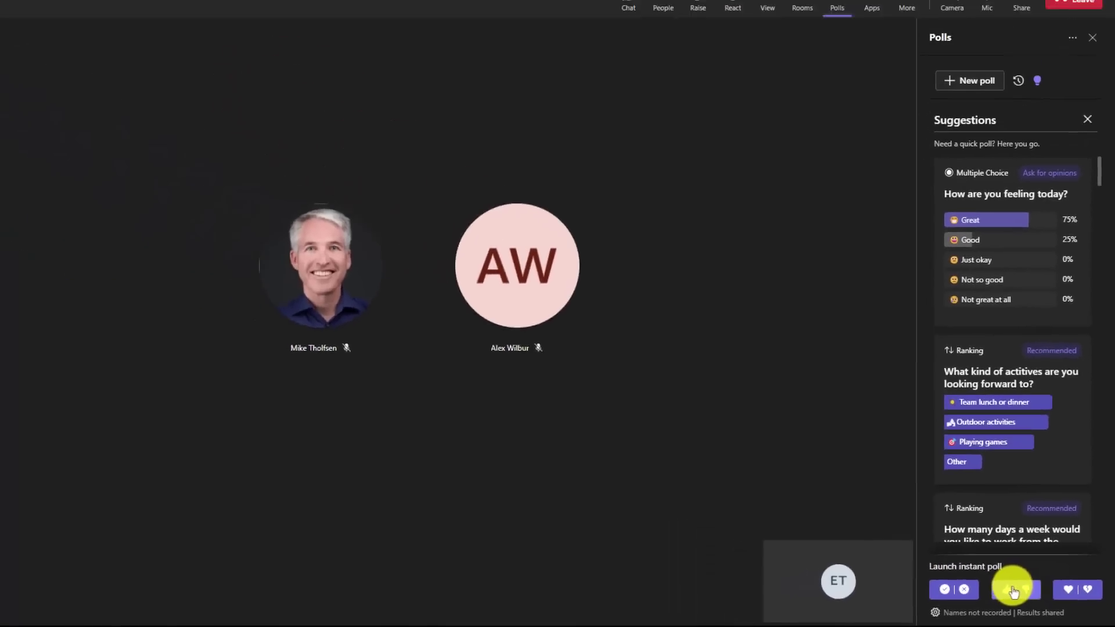
pyautogui.click(1013, 591)
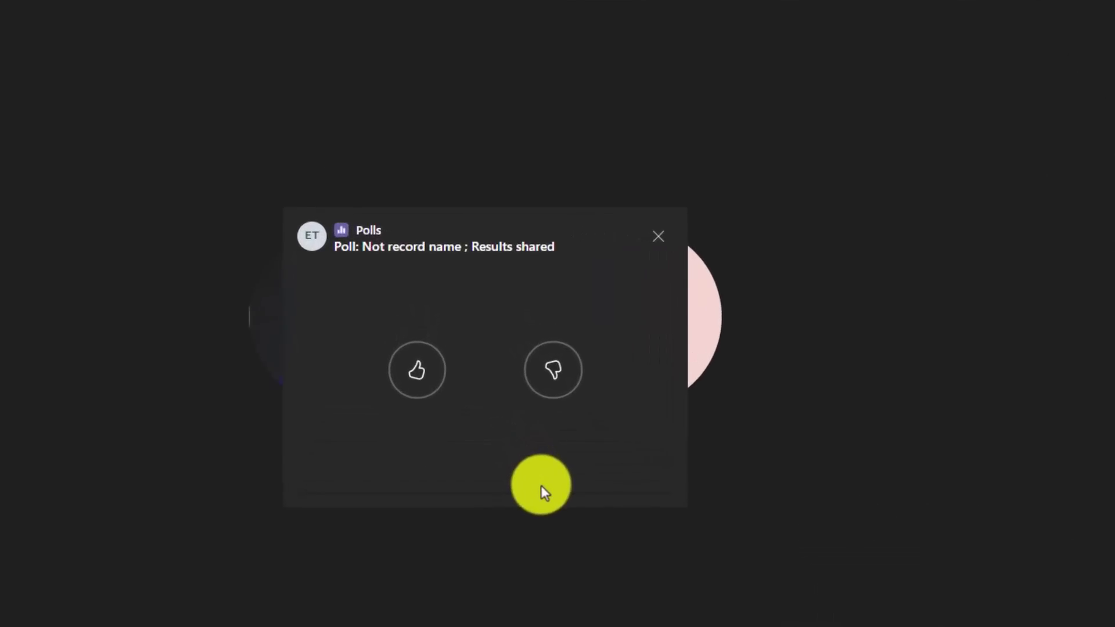
pyautogui.click(419, 376)
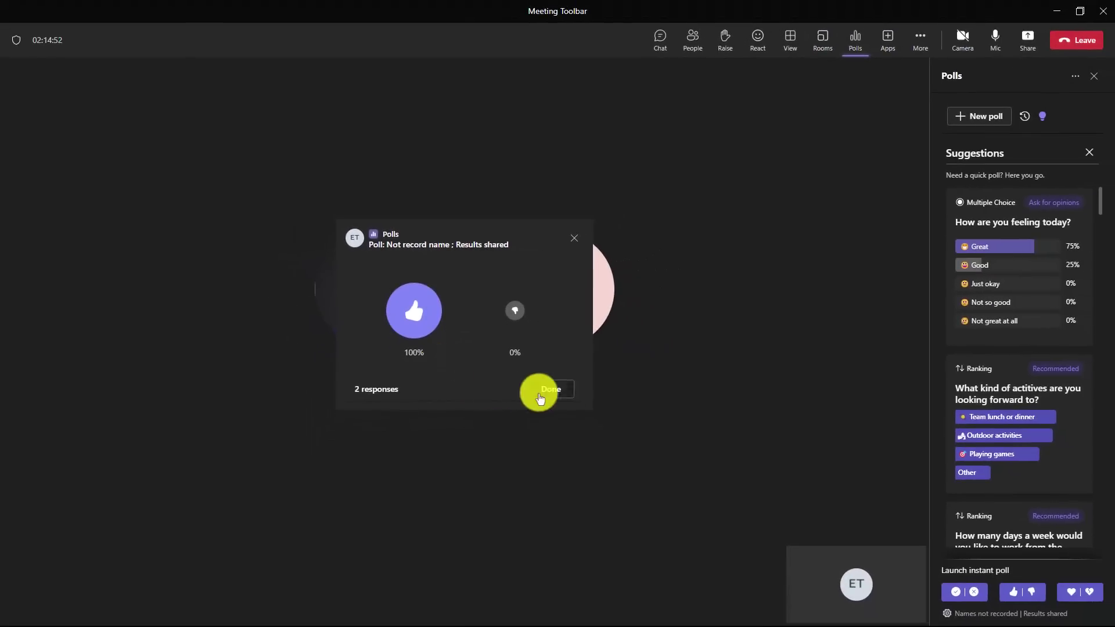
pyautogui.click(550, 389)
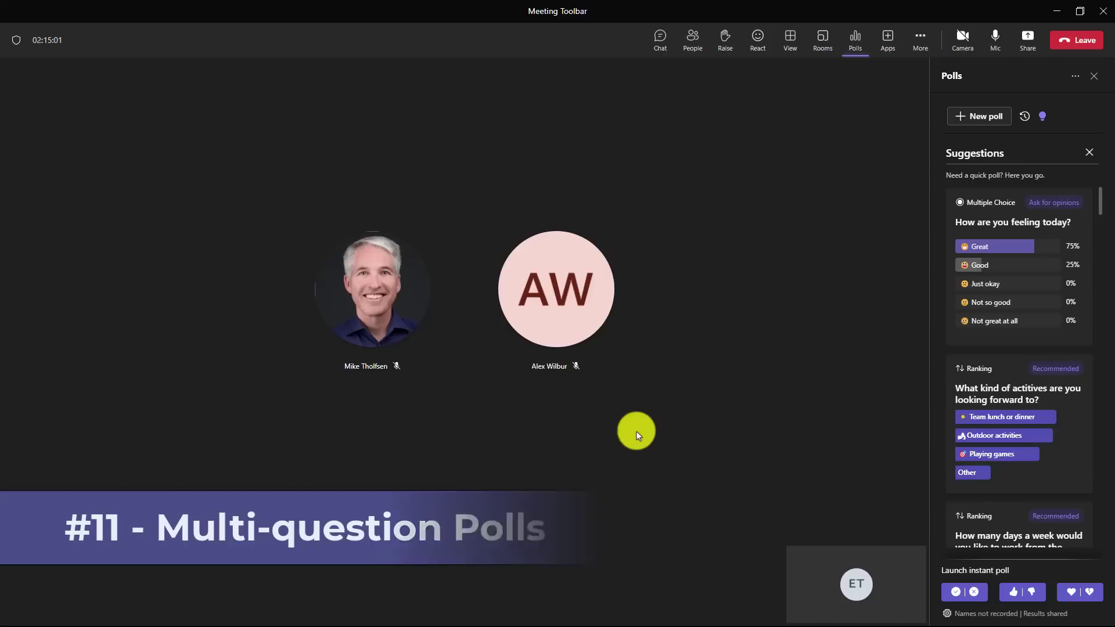
# Step: Create a multiple-choice poll with 'How are you feeling today?' and a 'Word of the day?' word cloud, then launch it
pyautogui.click(996, 118)
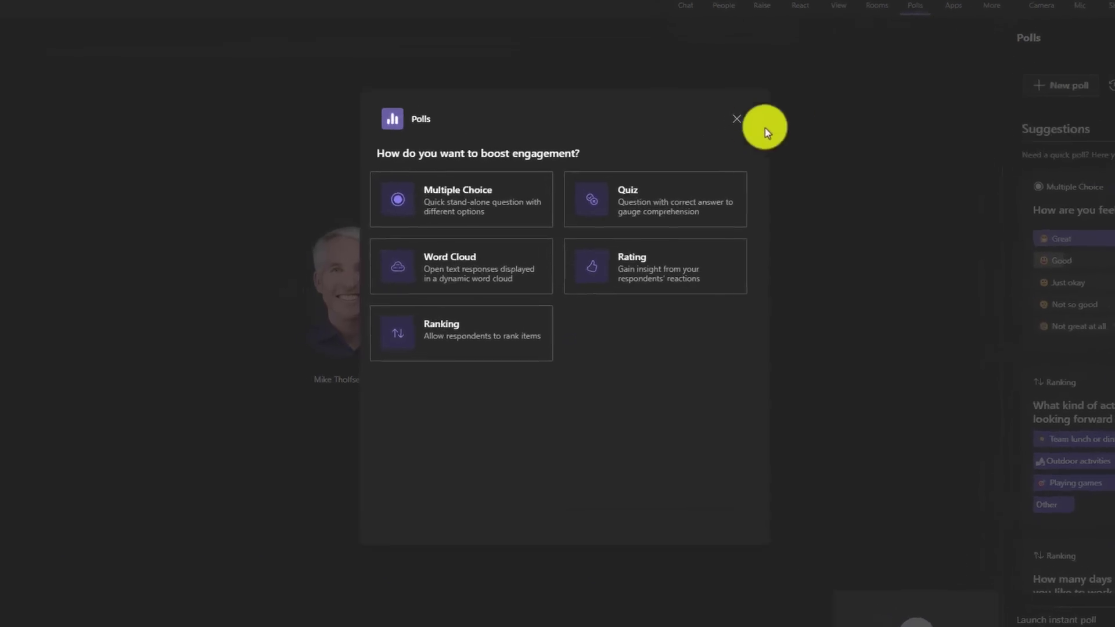
pyautogui.click(437, 181)
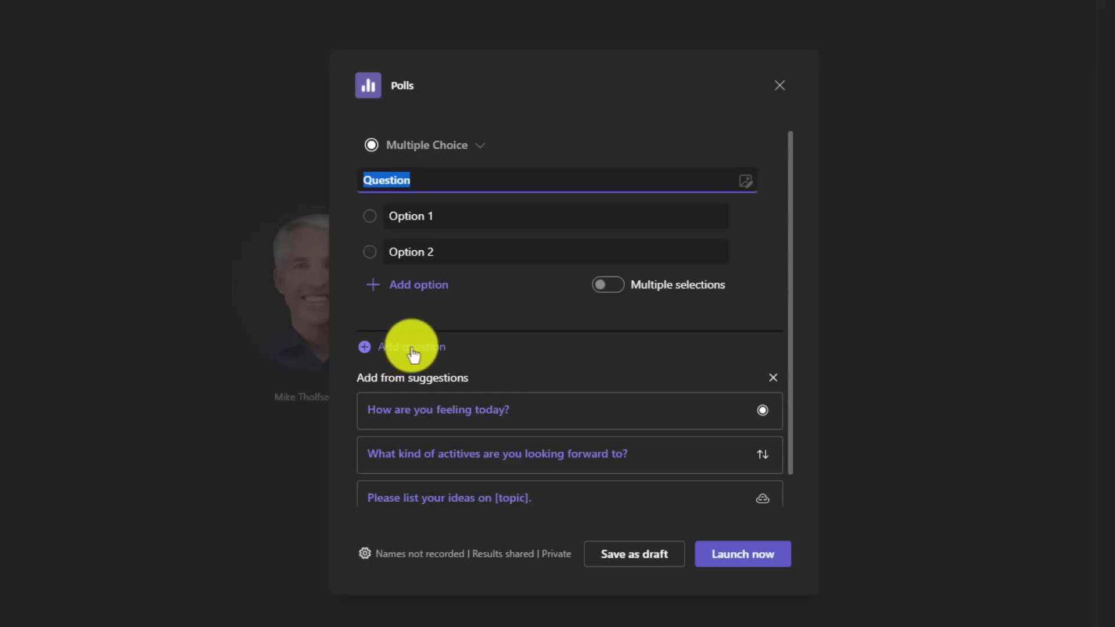
pyautogui.click(446, 410)
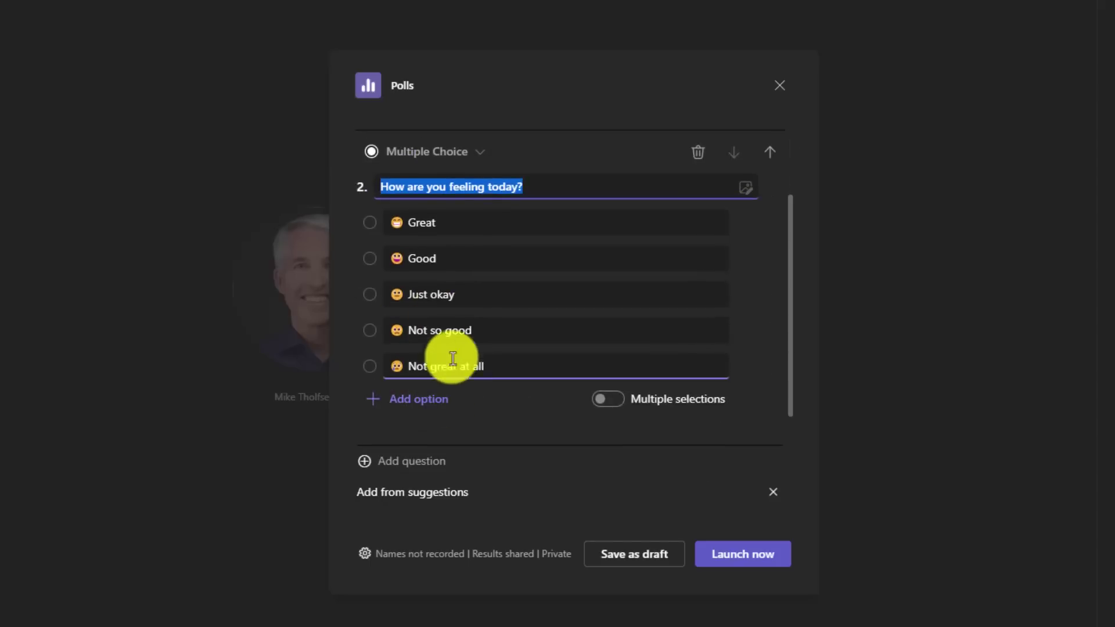
pyautogui.click(406, 462)
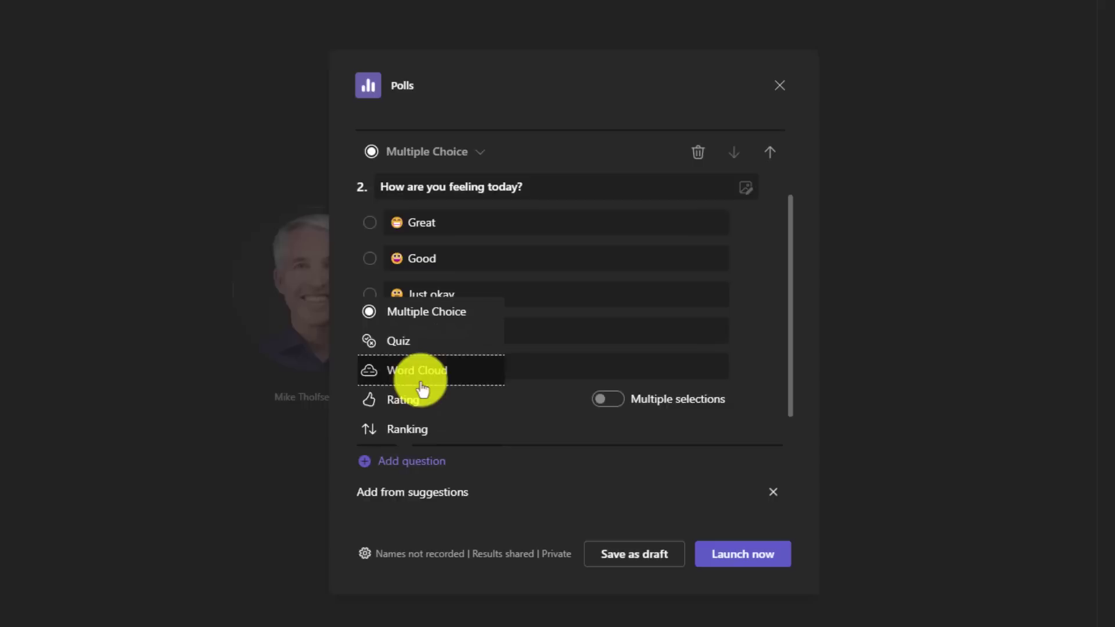
pyautogui.click(419, 374)
pyautogui.write('Word of the day?')
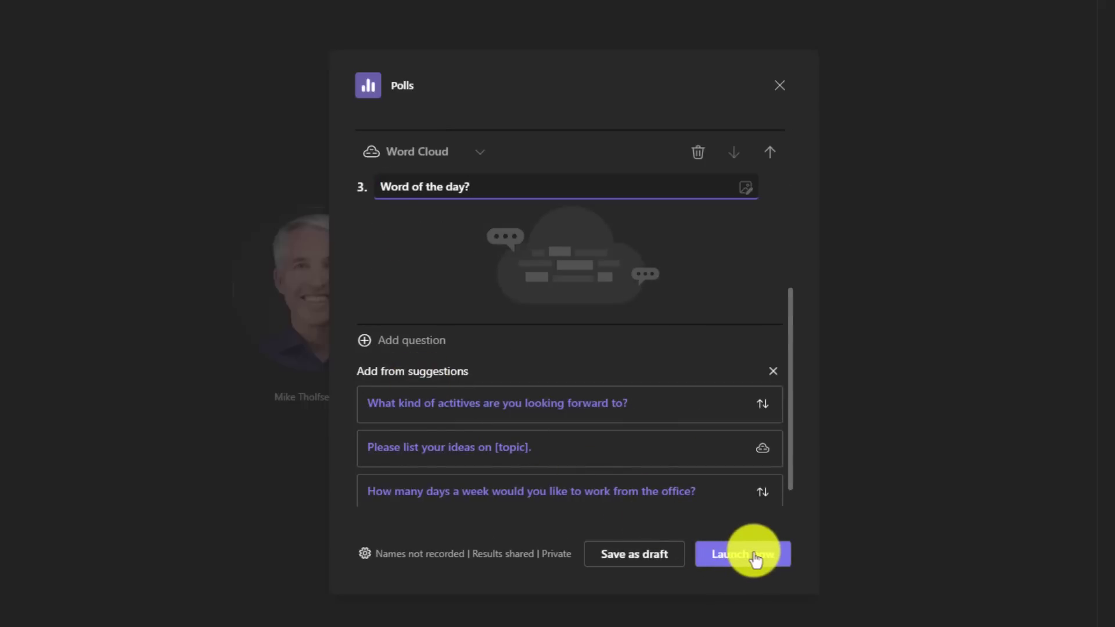
pyautogui.click(756, 561)
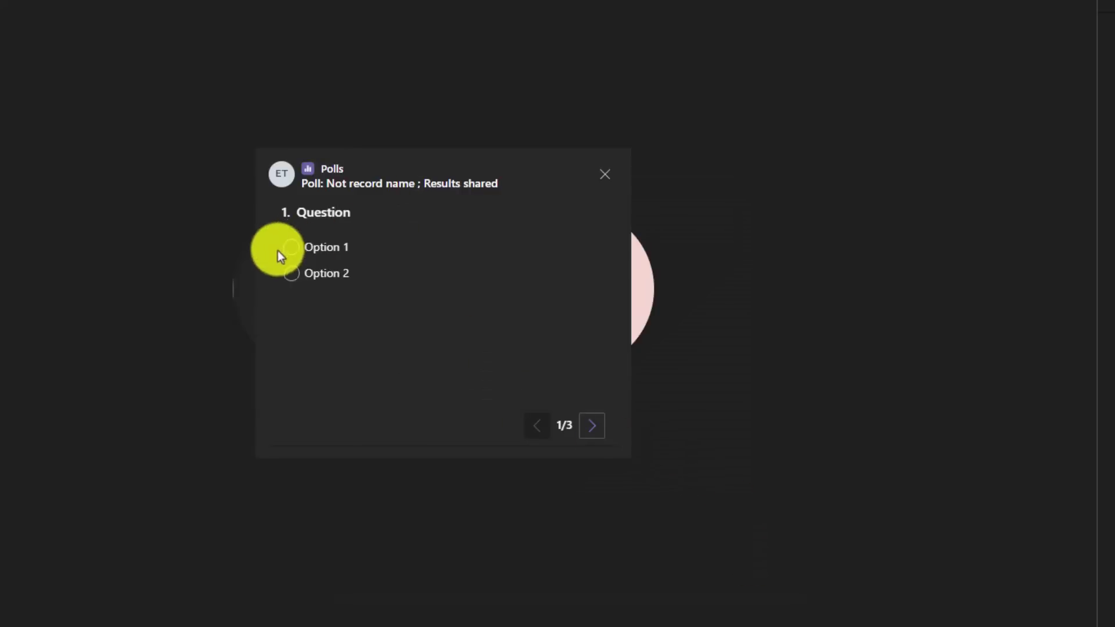
# Step: Answer Option 1 on the first question and Great on the mood question
pyautogui.click(291, 248)
pyautogui.click(592, 428)
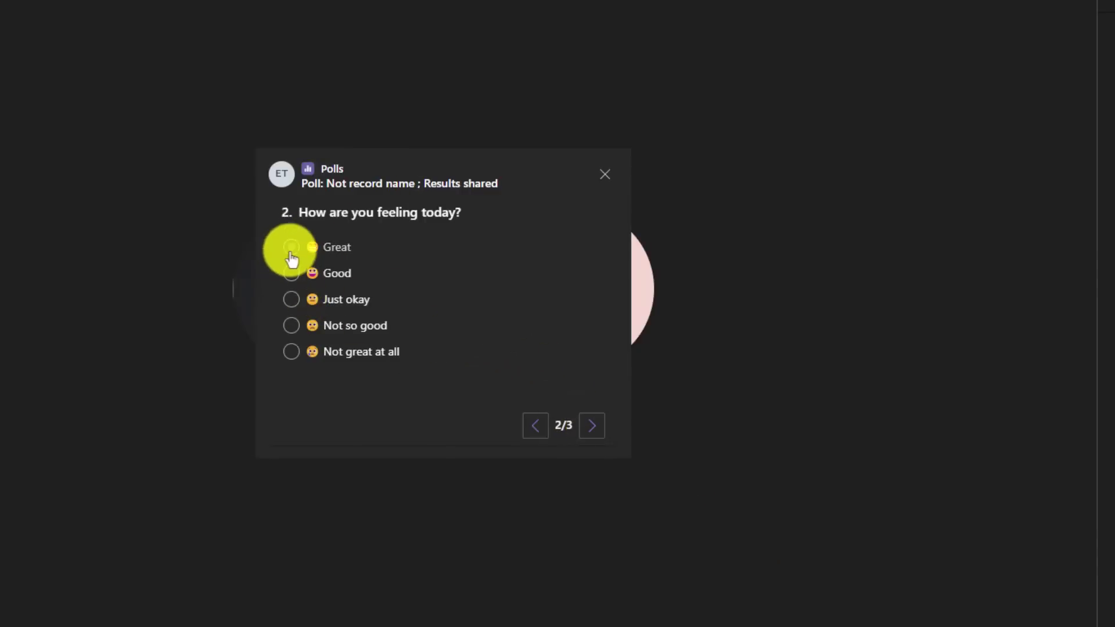
pyautogui.click(290, 247)
pyautogui.click(591, 427)
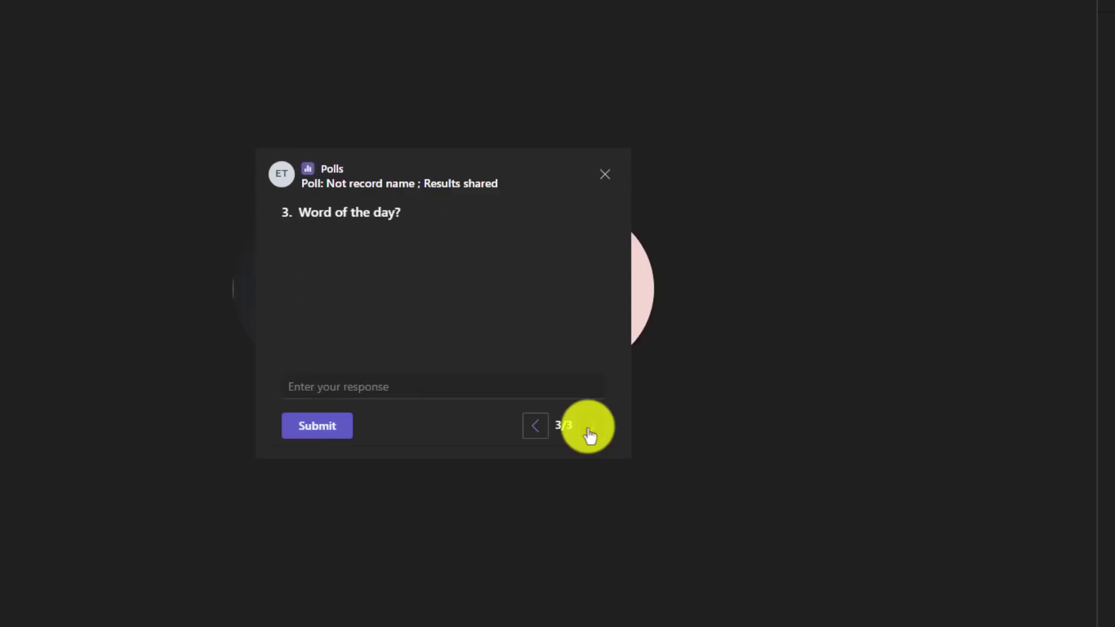
# Step: Enter 'Fantastical' as the word of the day, submit, and page through each question's results
pyautogui.click(441, 388)
pyautogui.write('Fantastical')
pyautogui.click(323, 427)
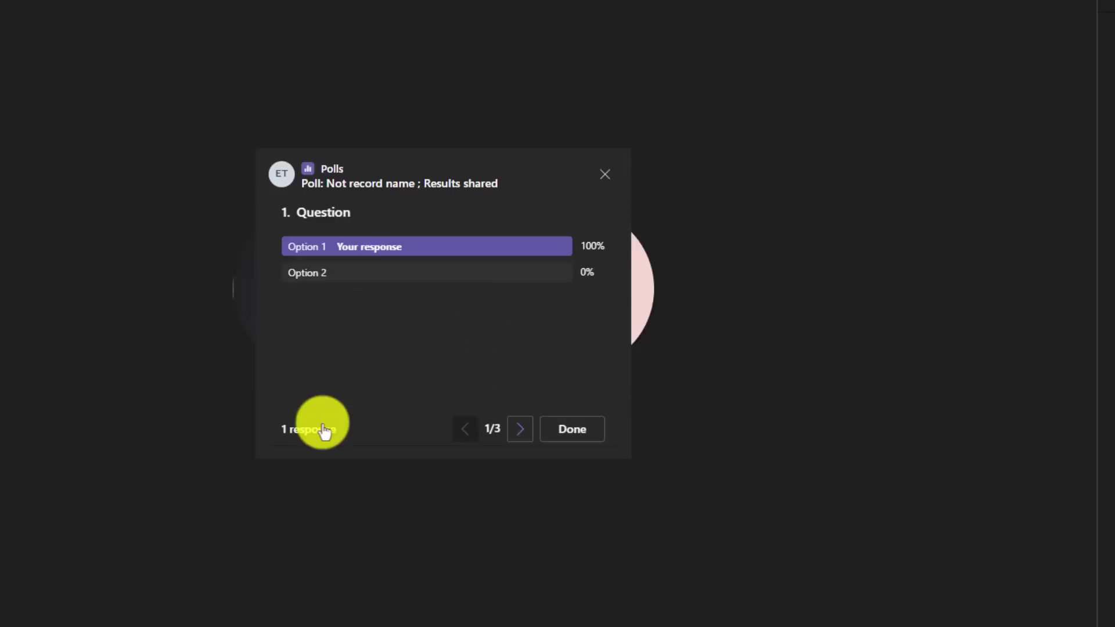
pyautogui.click(520, 430)
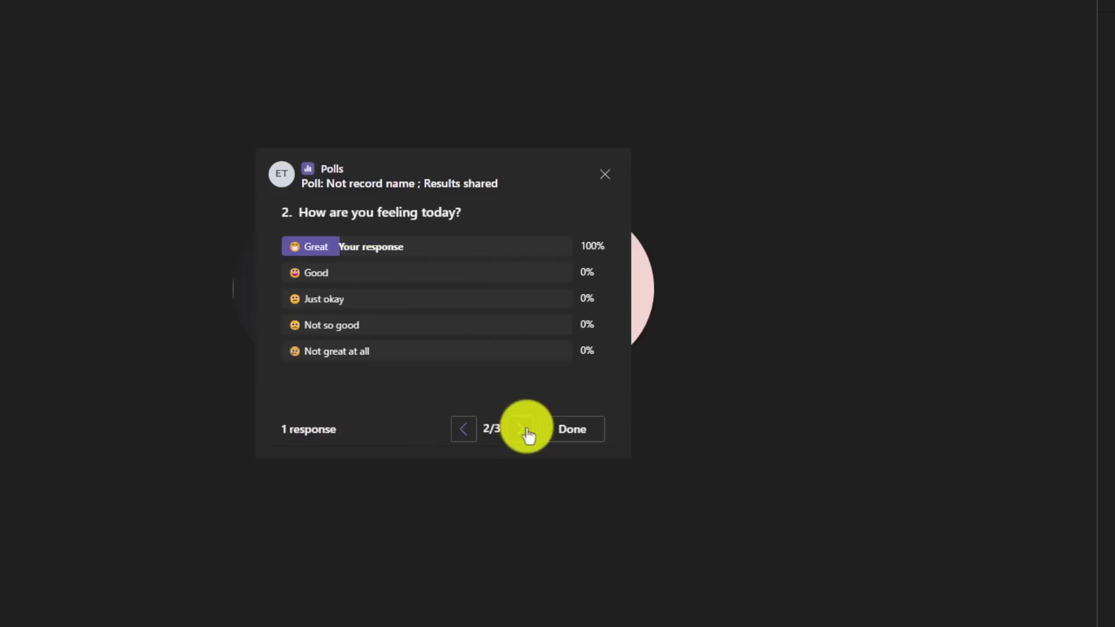
pyautogui.click(521, 431)
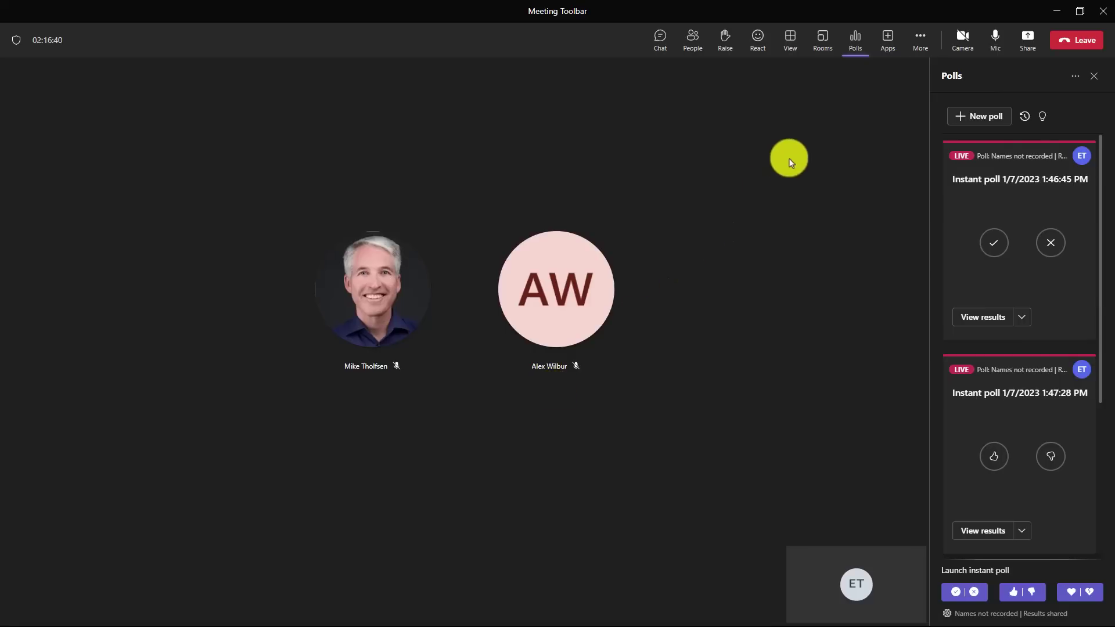
# Step: Build a multiple-choice poll with the TPS report image, asking 'What is this a picture of?', and launch it
pyautogui.click(991, 115)
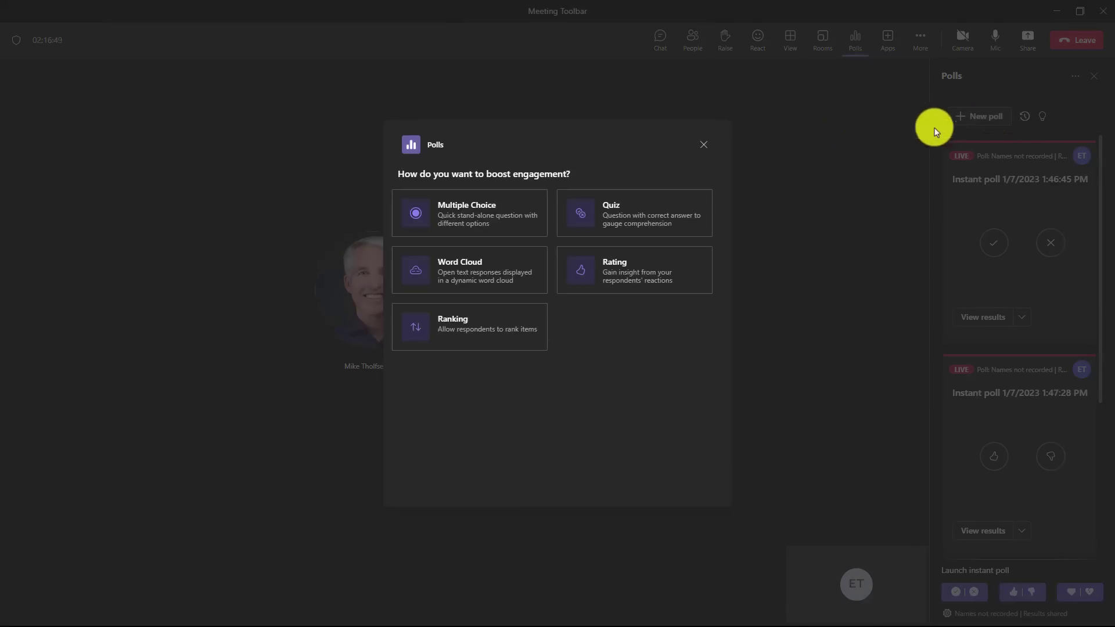
pyautogui.click(473, 208)
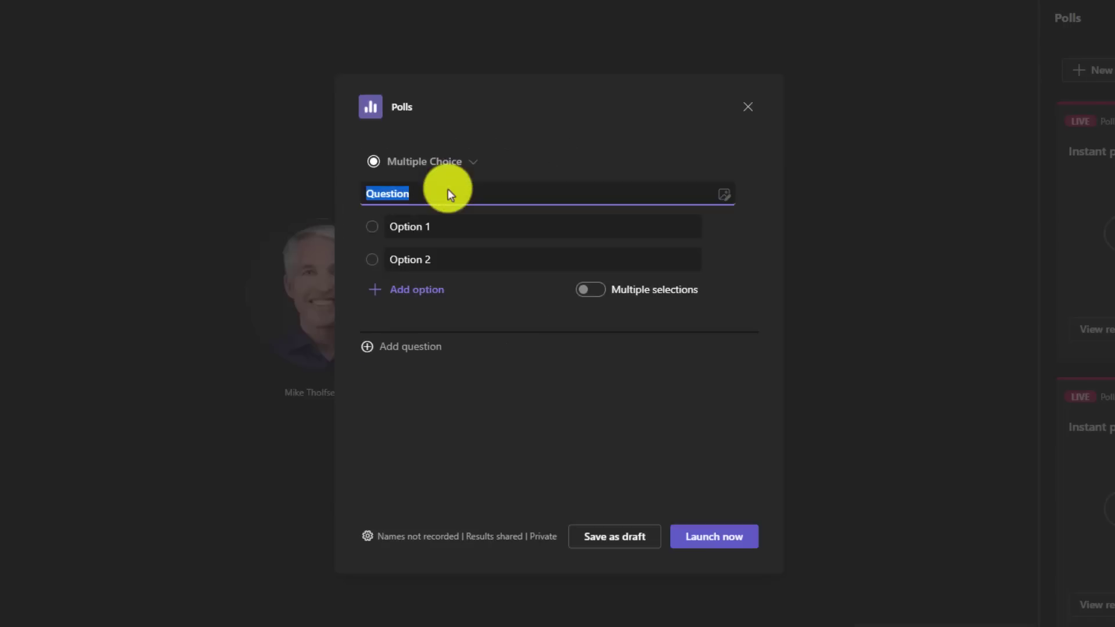
pyautogui.click(720, 198)
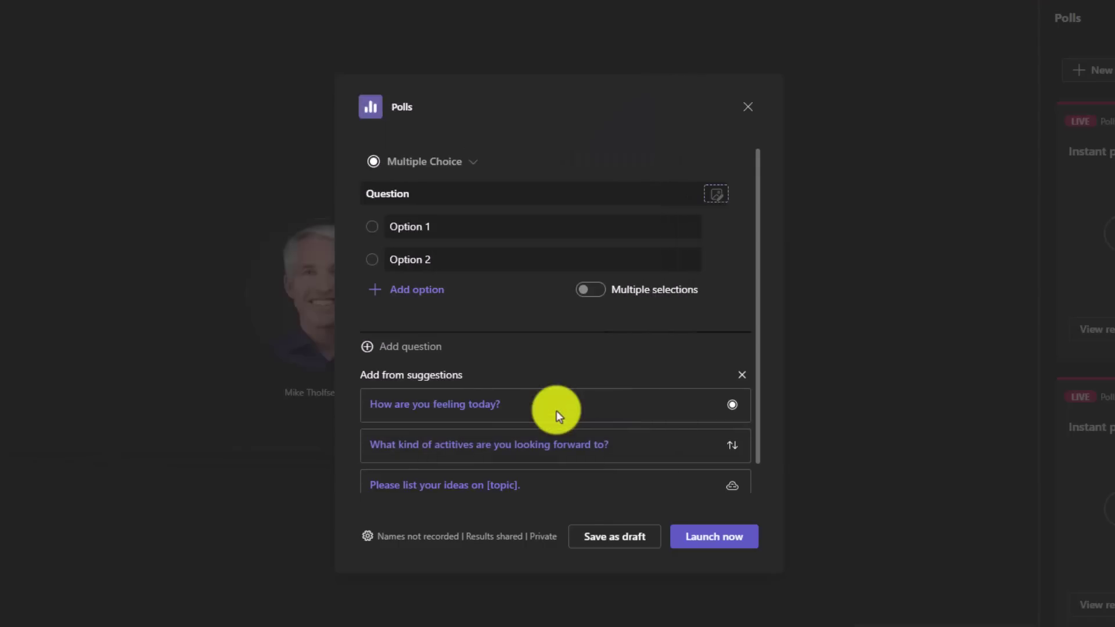
pyautogui.click(494, 196)
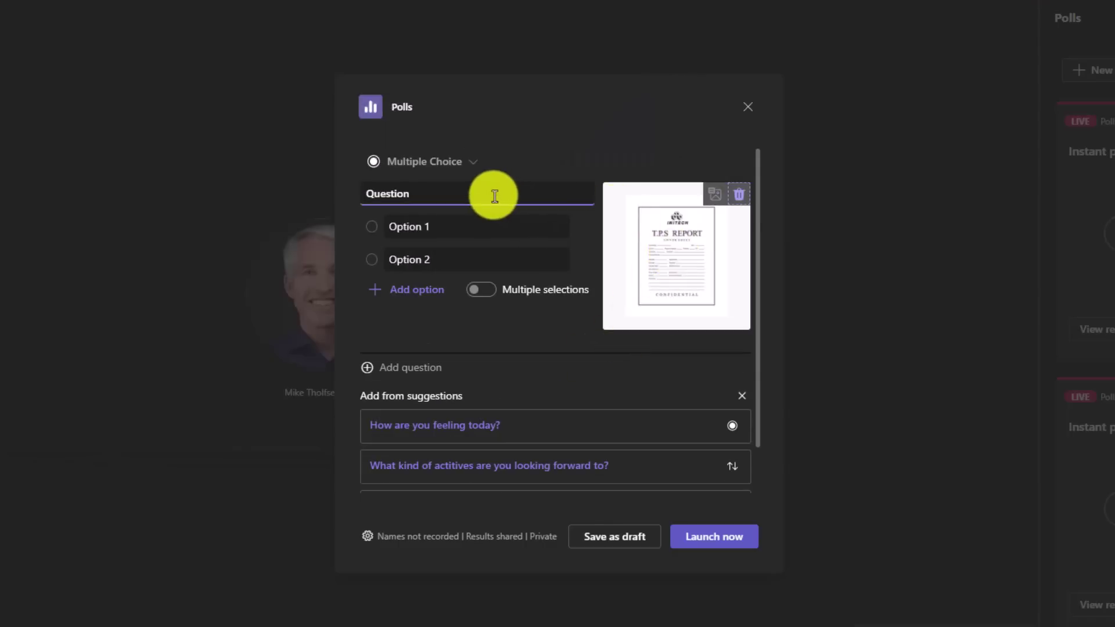
pyautogui.doubleClick(495, 195)
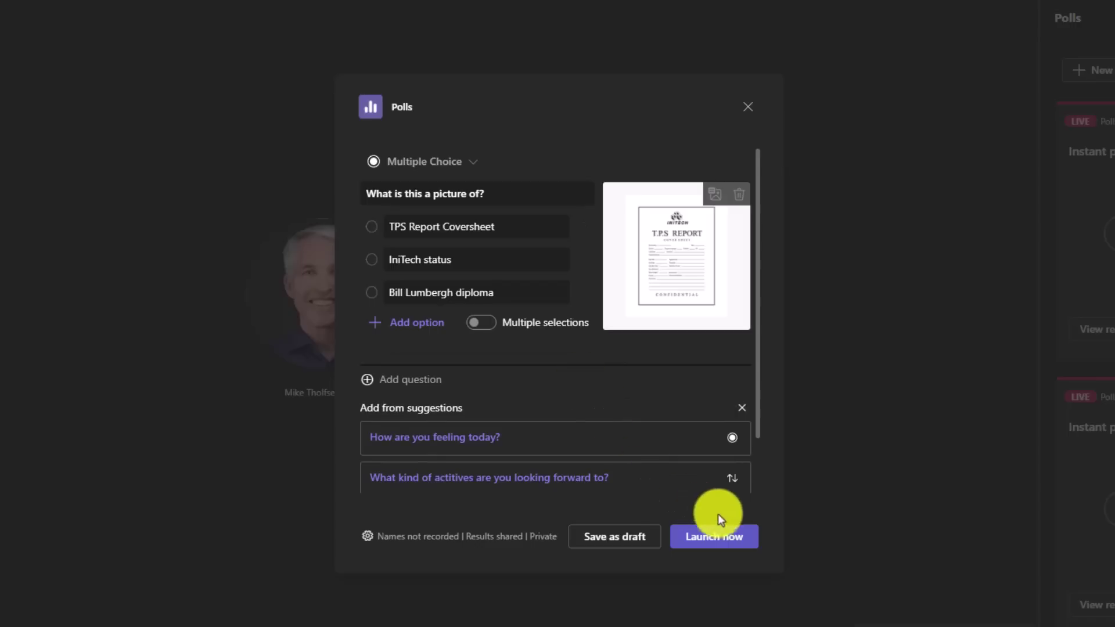
pyautogui.click(711, 539)
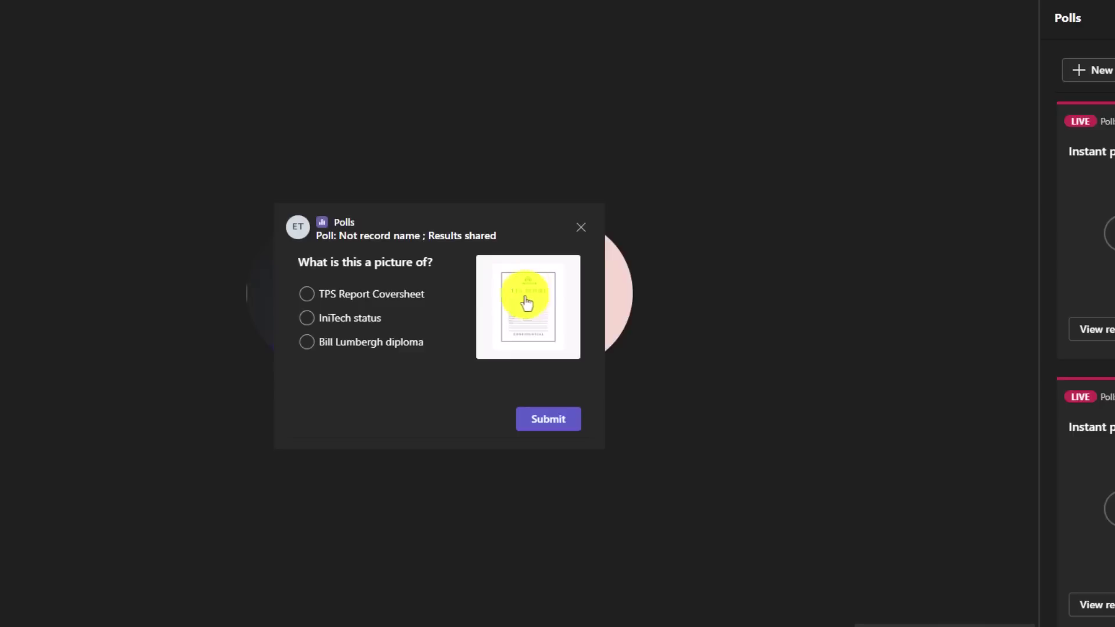
# Step: Submit a vote for TPS Report Coversheet, giving 100% from 1 response
pyautogui.click(307, 295)
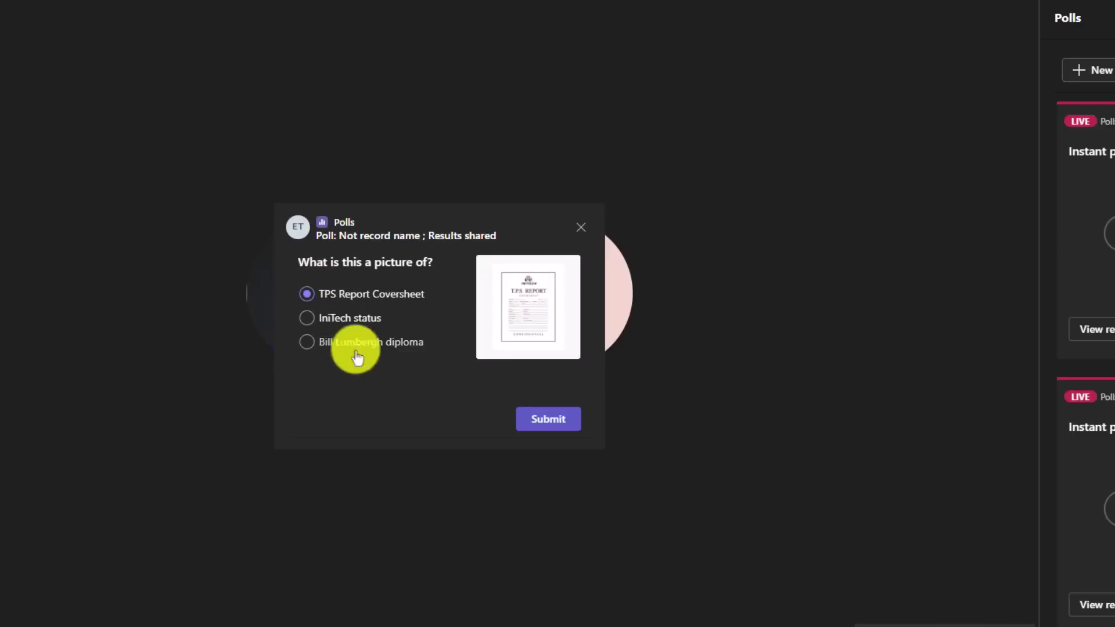
pyautogui.click(549, 419)
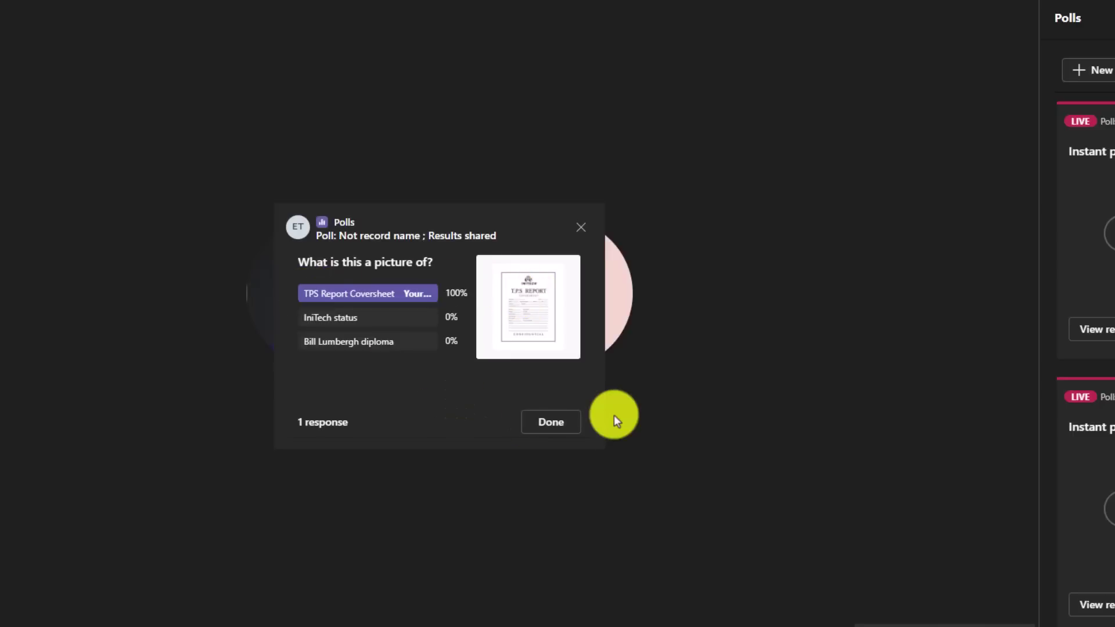